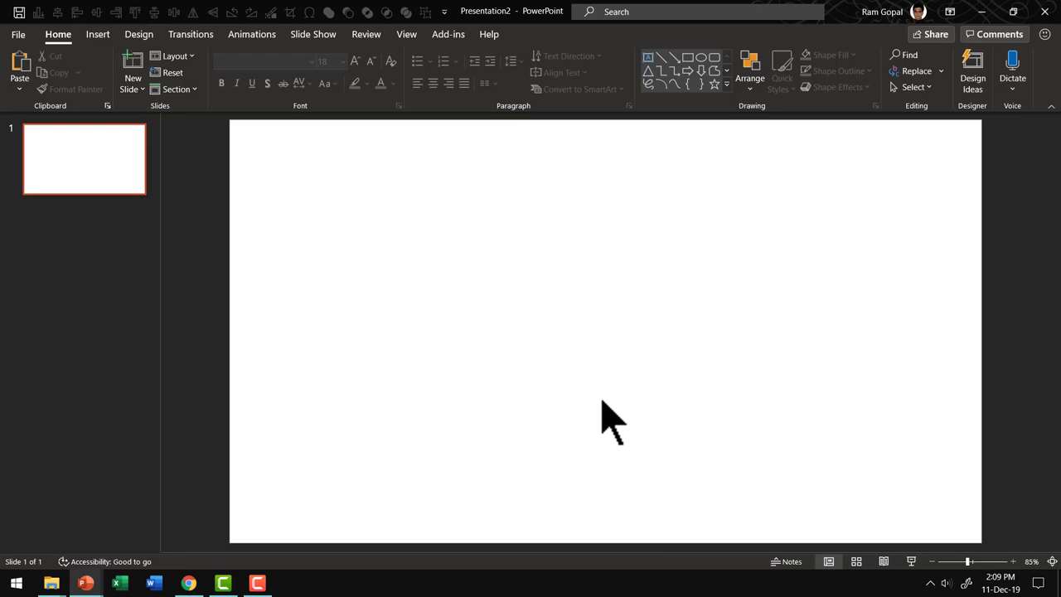
Draw an arc of about 3.78" by 3.78" in the middle of the slide and extend its end point to form a right-hand semicircle
{"action": "left_click", "coordinate": [727, 84]}
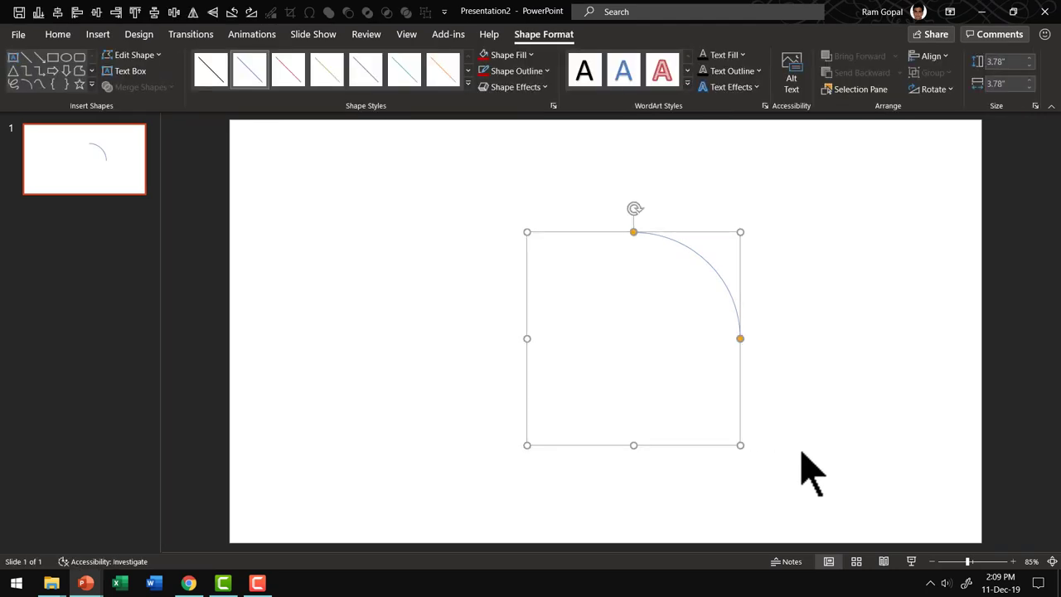
{"action": "left_click_drag", "start_coordinate": [741, 340], "coordinate": [721, 396]}
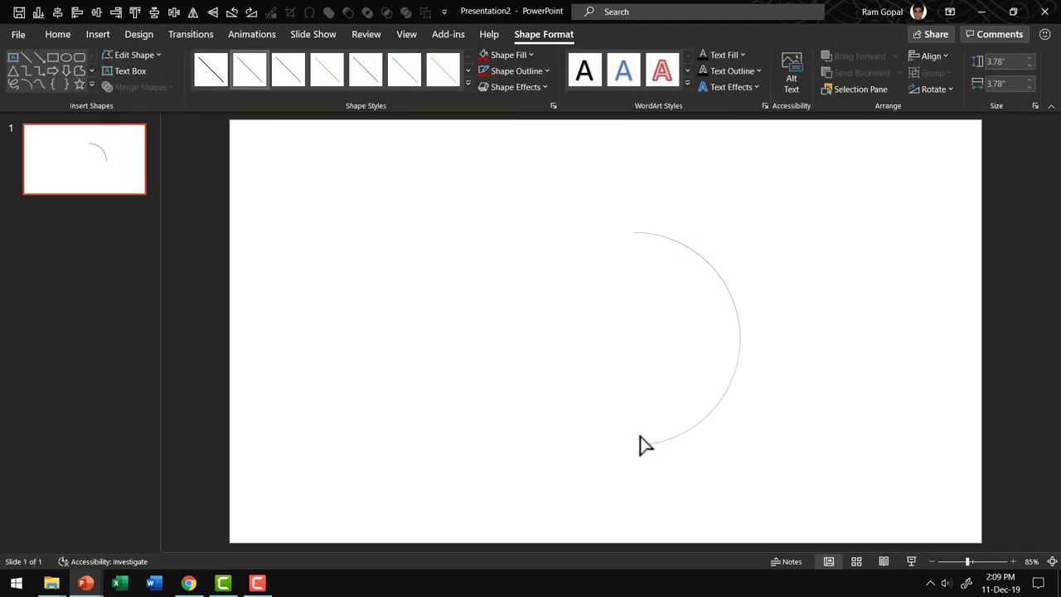
{"action": "left_click_drag", "start_coordinate": [643, 446], "coordinate": [636, 445]}
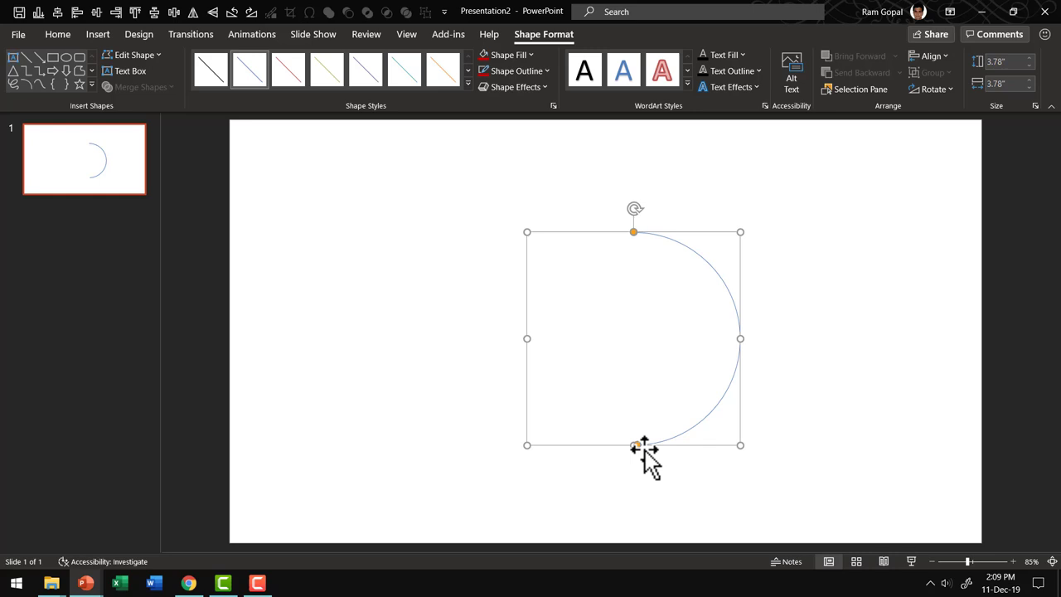
{"action": "key", "text": "Escape"}
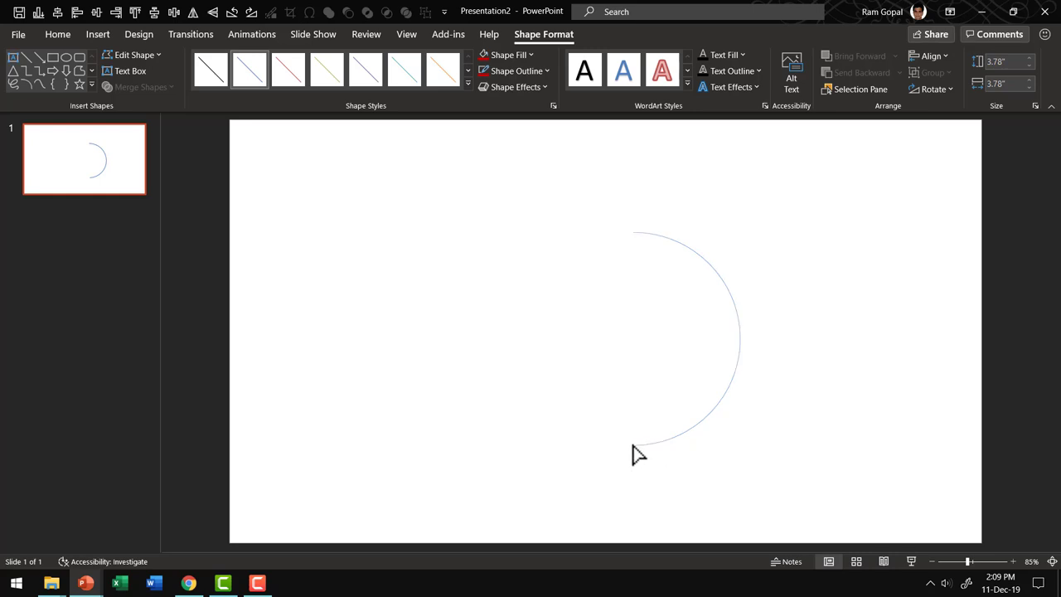
{"action": "left_click", "coordinate": [633, 447]}
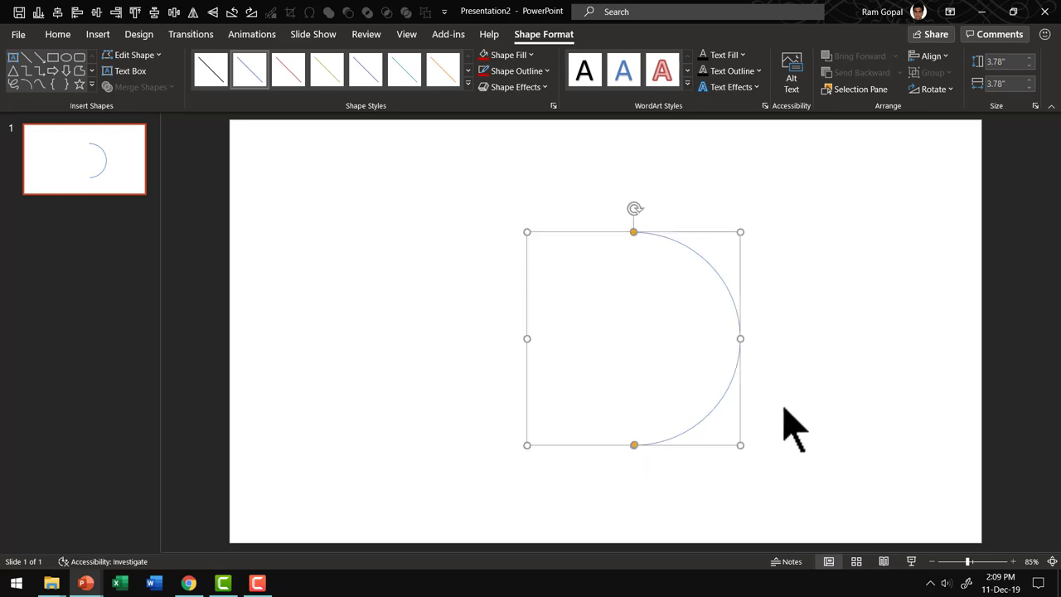
Format the semicircle's outline as a 4.5 pt dashed line in the standard dark red color
{"action": "left_click", "coordinate": [509, 73]}
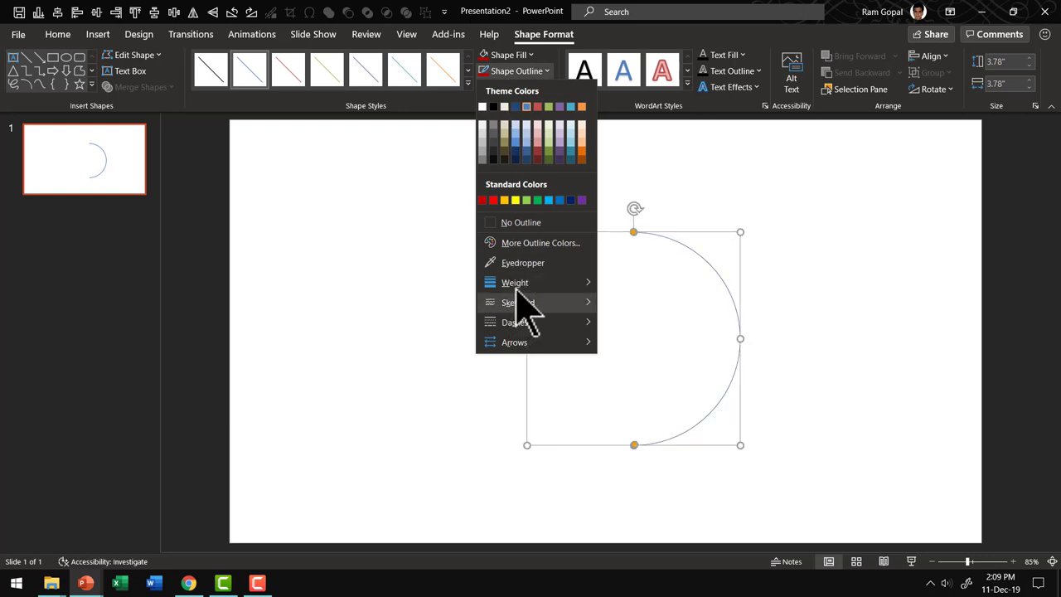
{"action": "mouse_move", "coordinate": [520, 284]}
{"action": "left_click", "coordinate": [655, 413]}
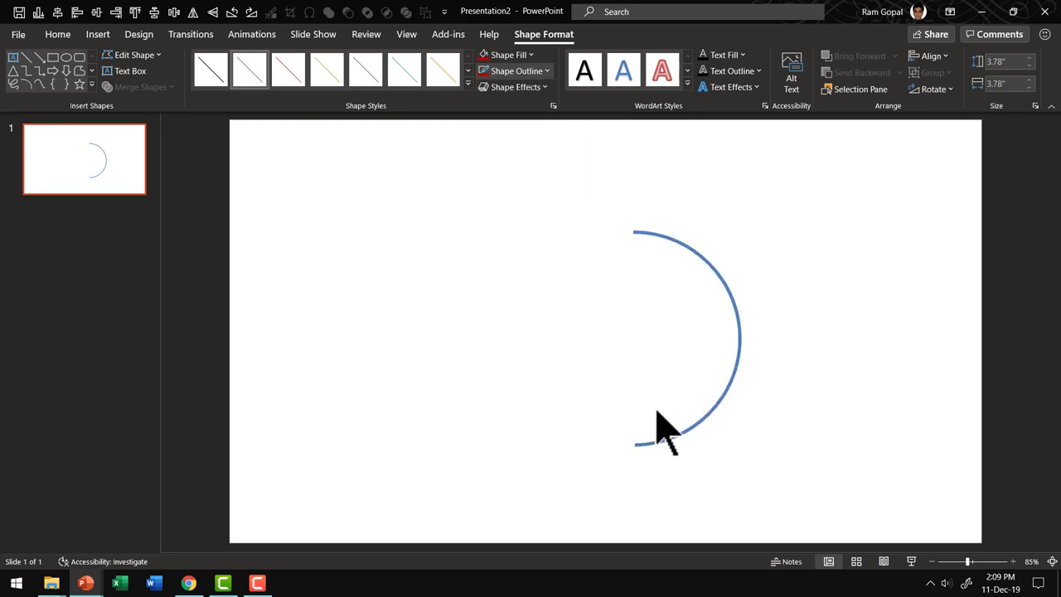
{"action": "left_click", "coordinate": [518, 72]}
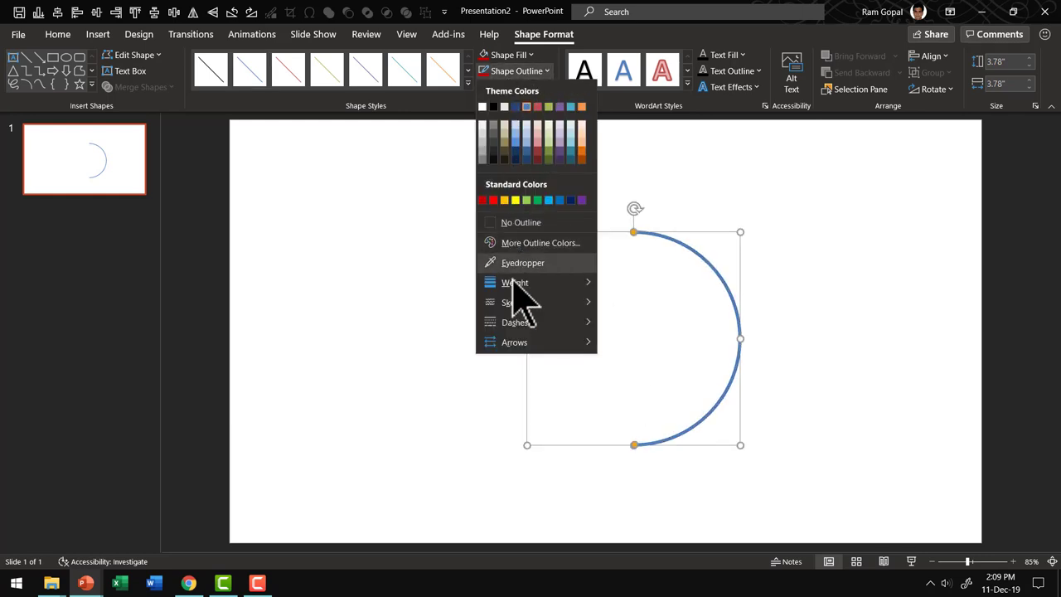
{"action": "mouse_move", "coordinate": [582, 324]}
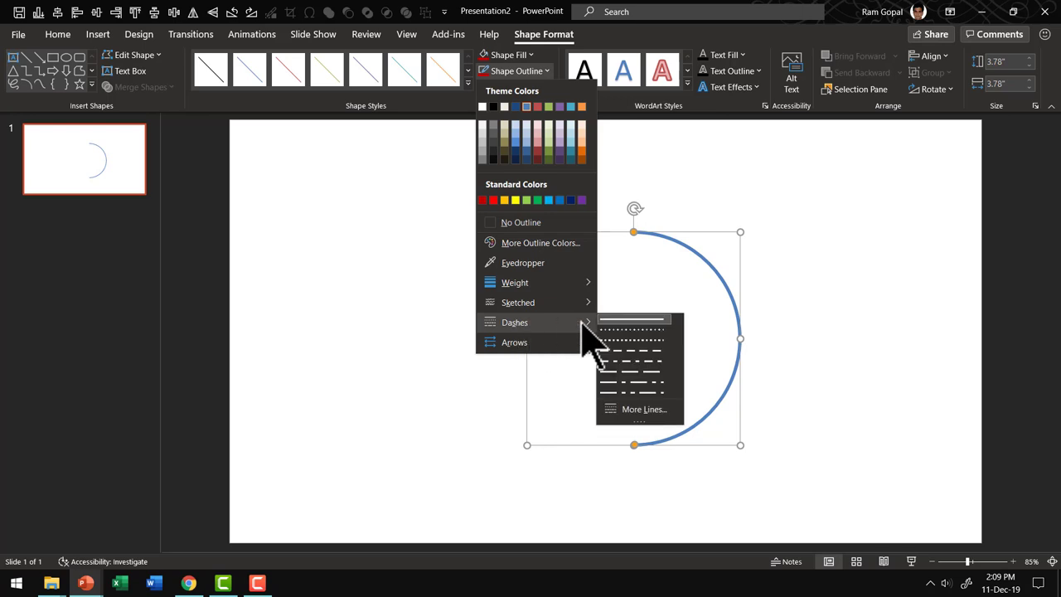
{"action": "left_click", "coordinate": [637, 341]}
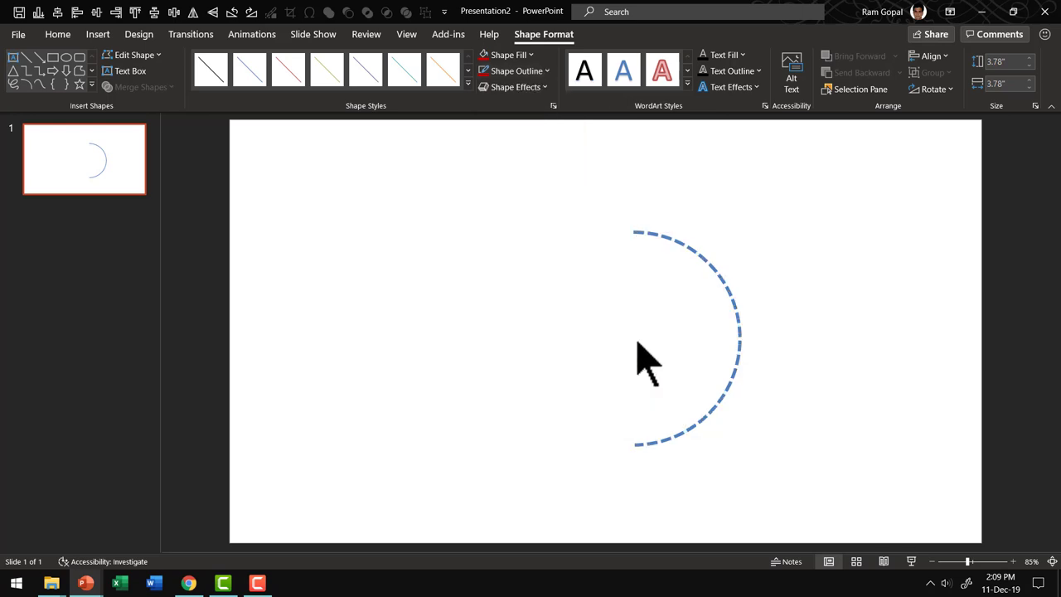
{"action": "left_click", "coordinate": [508, 73]}
{"action": "left_click", "coordinate": [484, 202]}
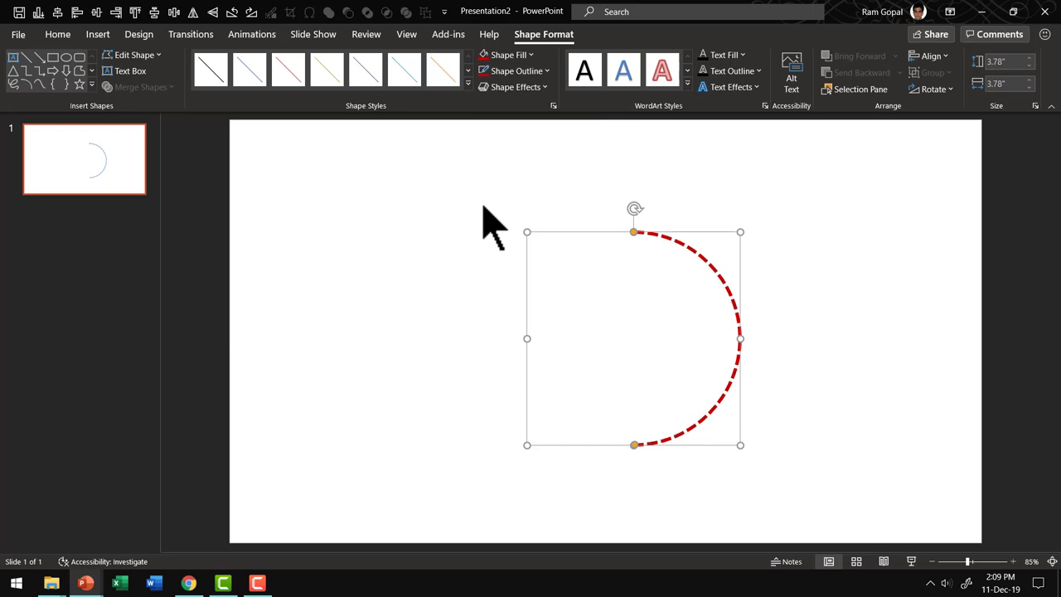
Give the semicircle's line a stealth arrowhead at its end, using the largest end arrow size
{"action": "right_click", "coordinate": [733, 383]}
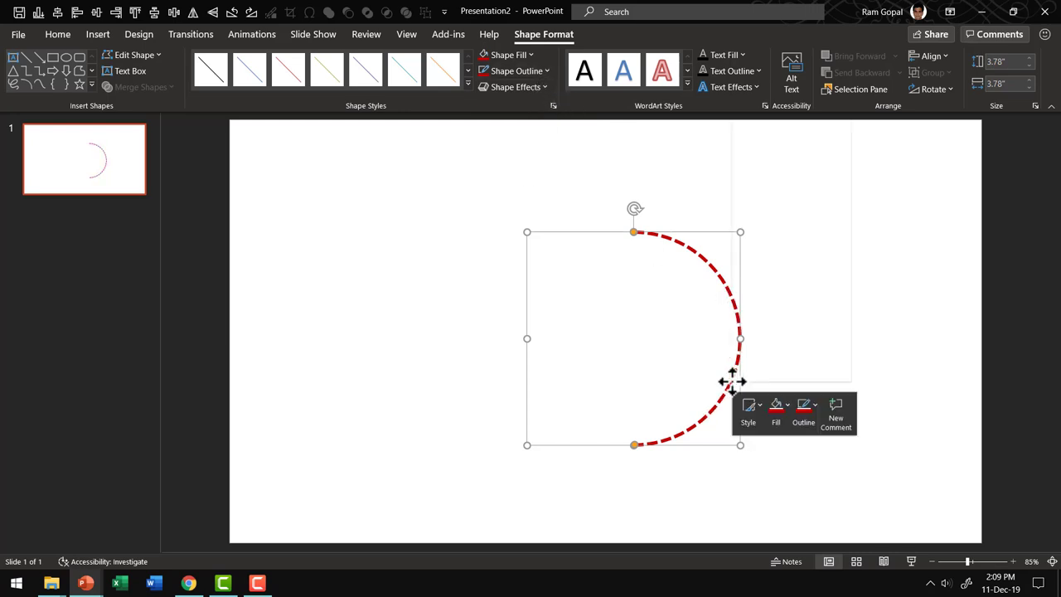
{"action": "left_click", "coordinate": [788, 367]}
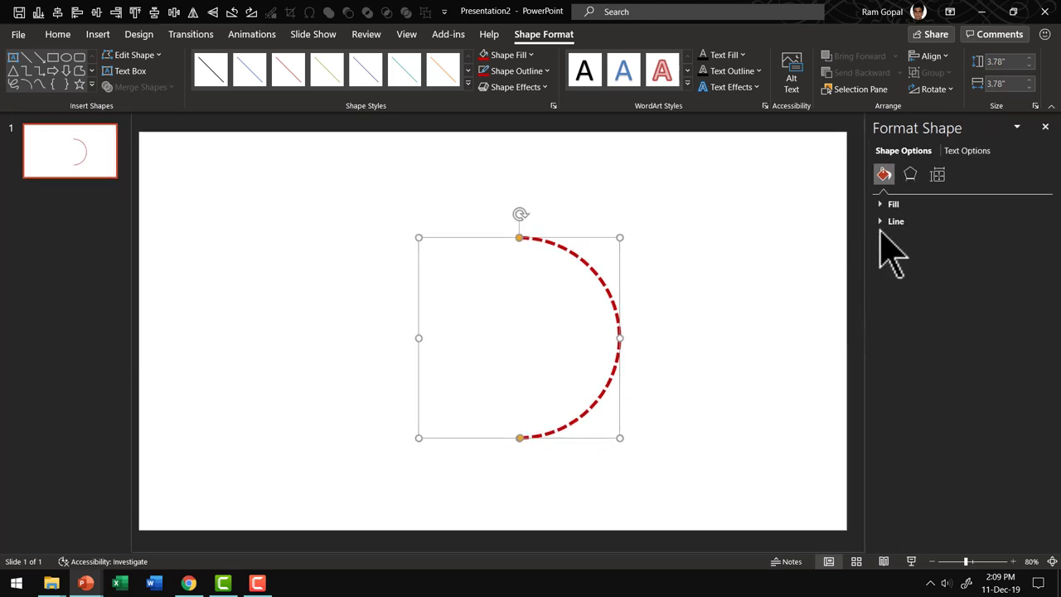
{"action": "left_click", "coordinate": [892, 223]}
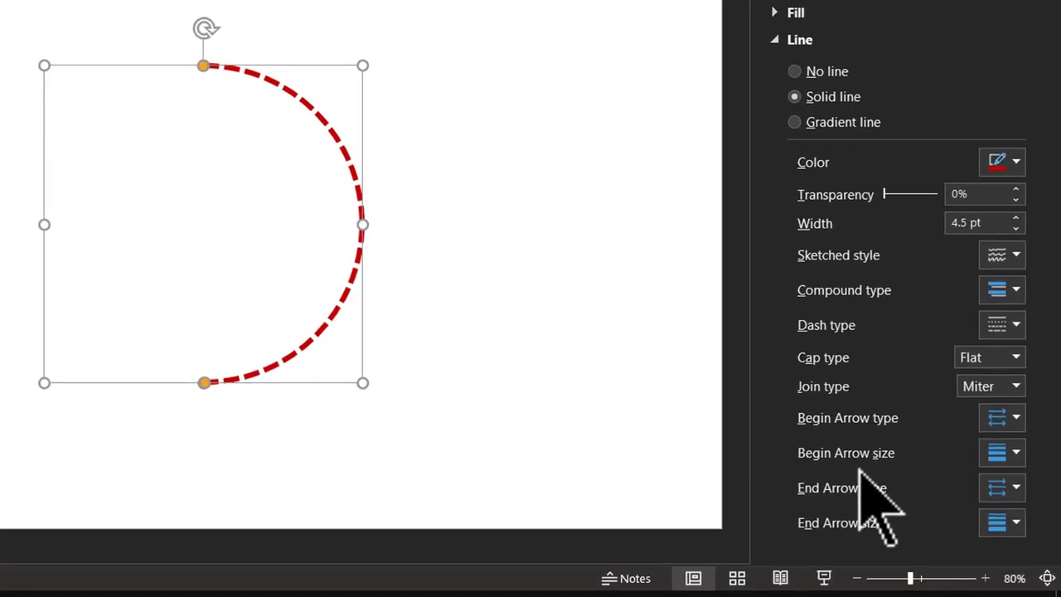
{"action": "left_click", "coordinate": [1004, 489]}
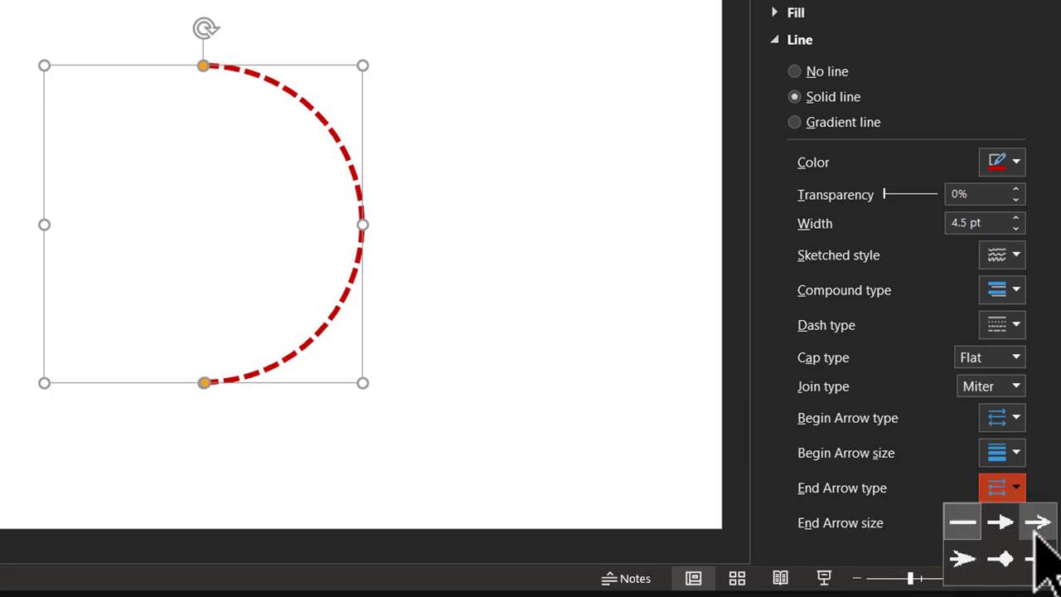
{"action": "left_click", "coordinate": [963, 561]}
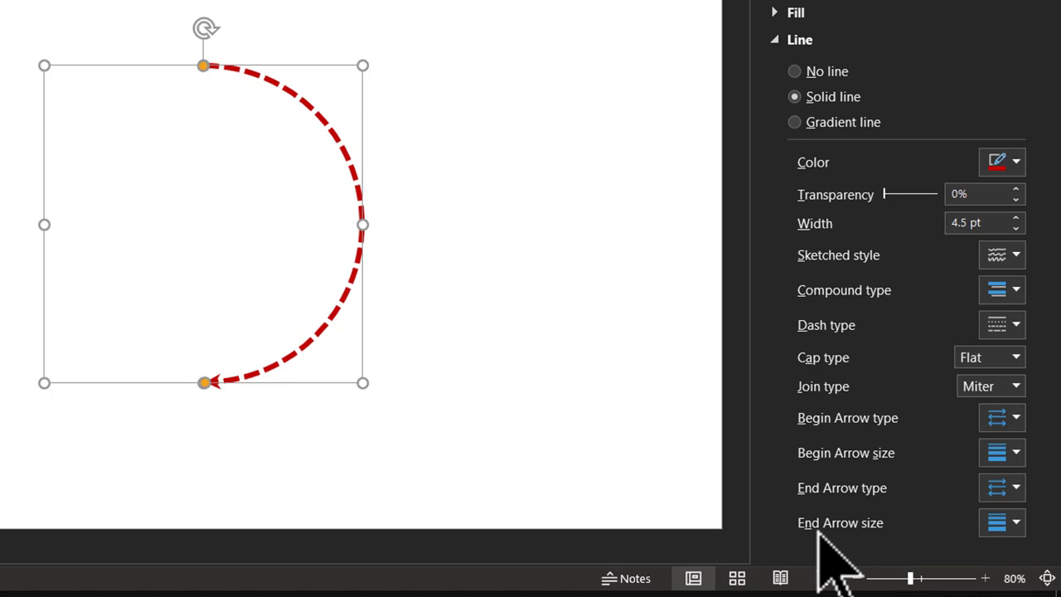
{"action": "left_click", "coordinate": [998, 522]}
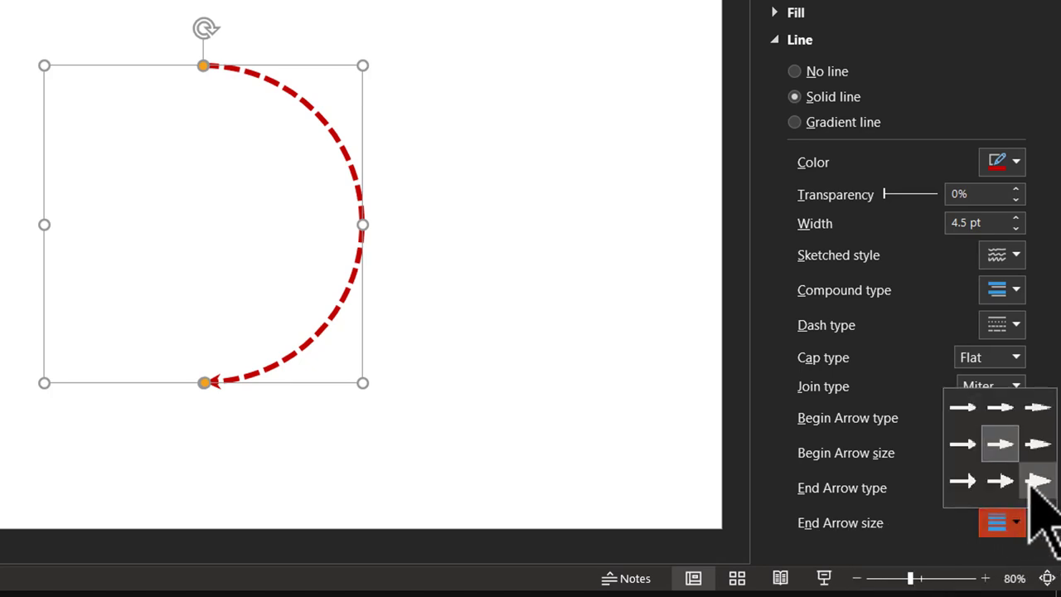
{"action": "left_click", "coordinate": [1036, 481]}
{"action": "left_click", "coordinate": [514, 389]}
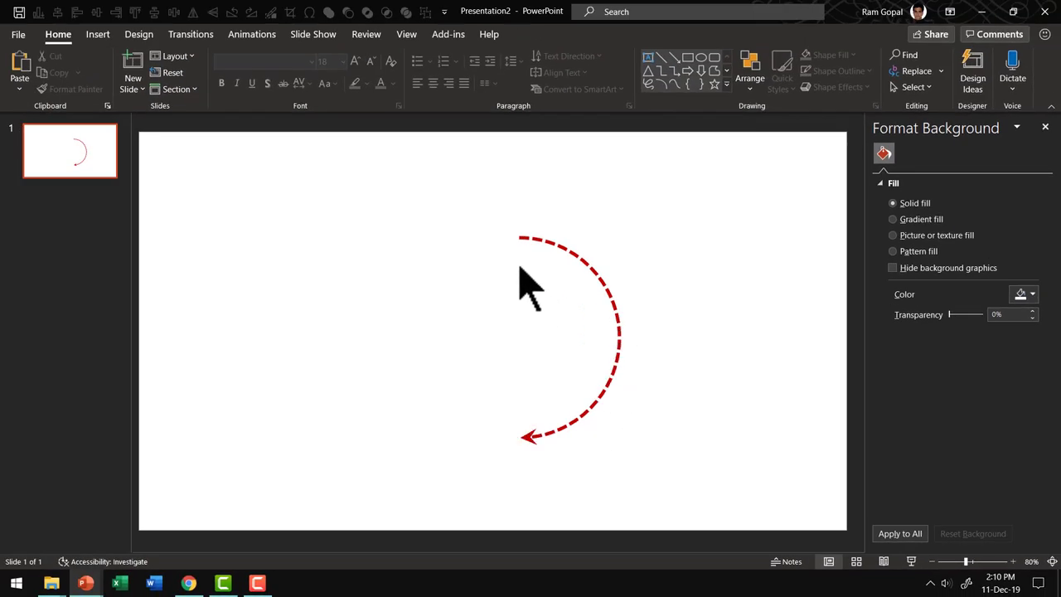
Duplicate the dashed arc and flip the copy vertically and horizontally to form the opposite half of the circle
{"action": "left_click", "coordinate": [590, 273]}
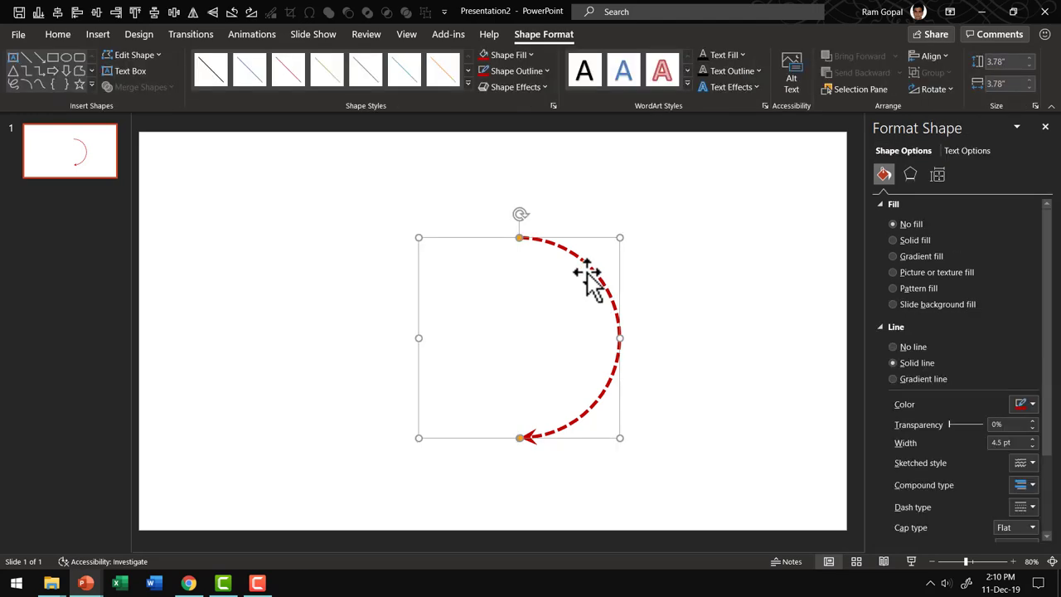
{"action": "key", "text": "ctrl+d"}
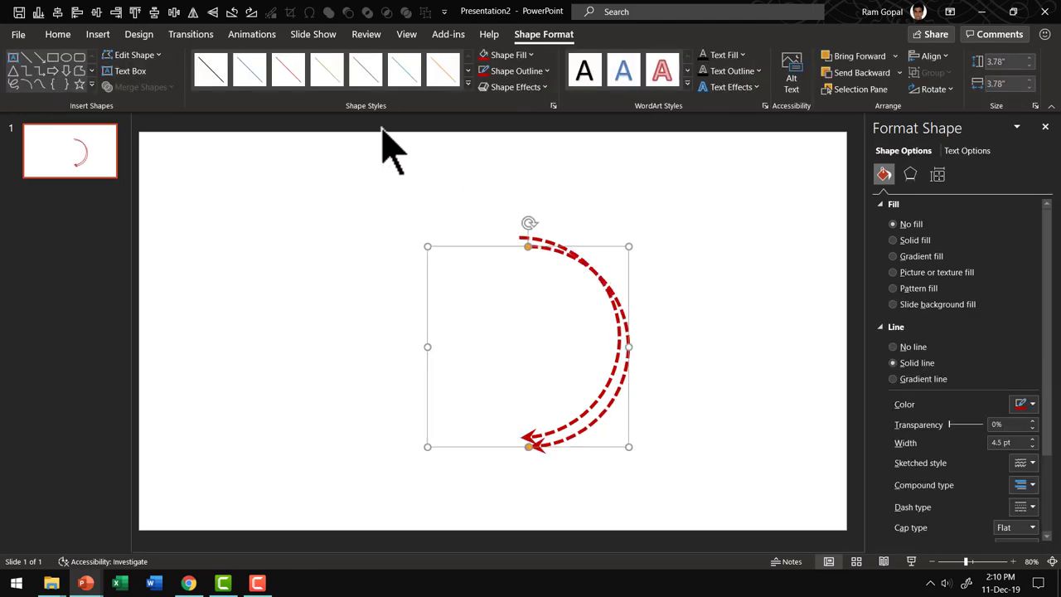
{"action": "left_click", "coordinate": [57, 35]}
{"action": "left_click", "coordinate": [748, 77]}
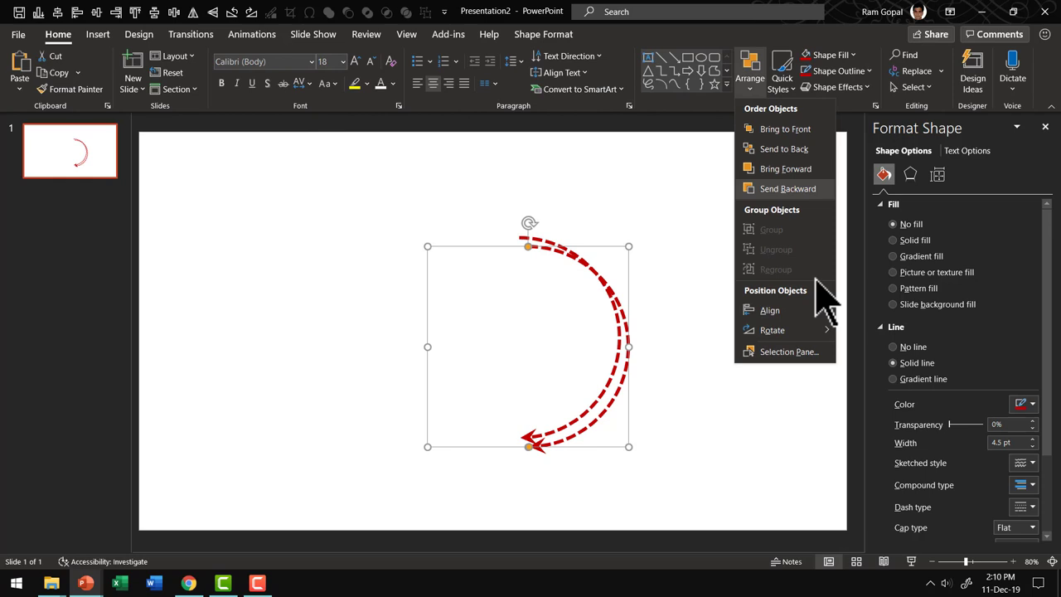
{"action": "mouse_move", "coordinate": [816, 331]}
{"action": "left_click", "coordinate": [867, 369]}
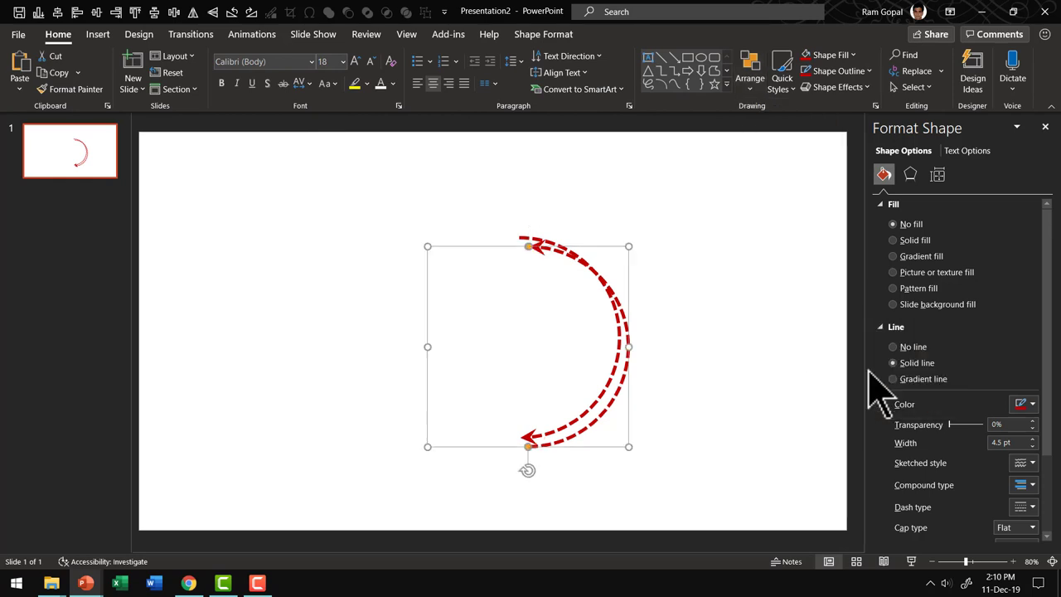
{"action": "left_click", "coordinate": [757, 89]}
{"action": "mouse_move", "coordinate": [771, 335]}
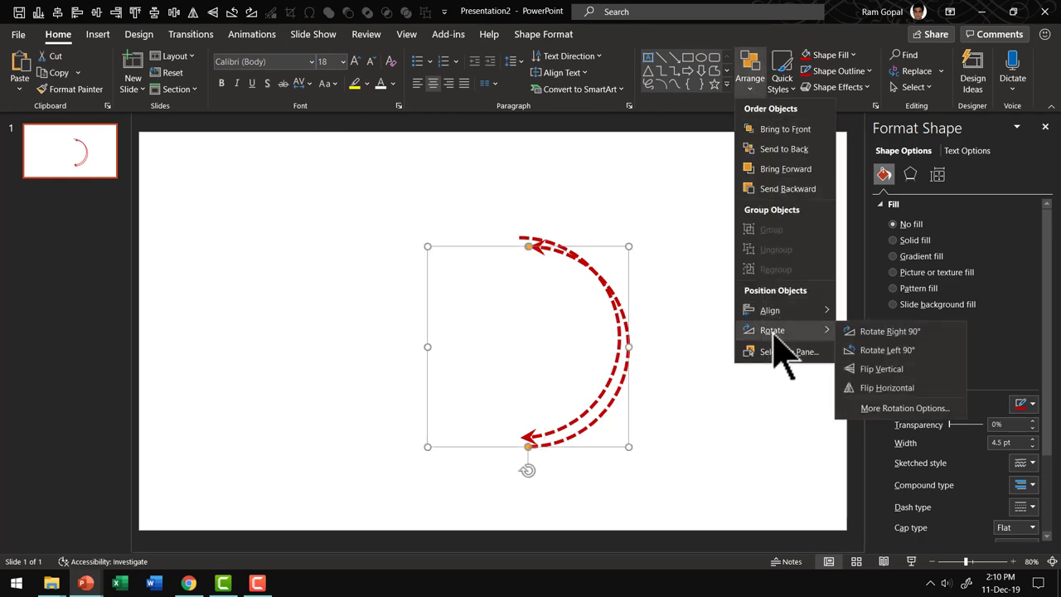
{"action": "left_click", "coordinate": [854, 388]}
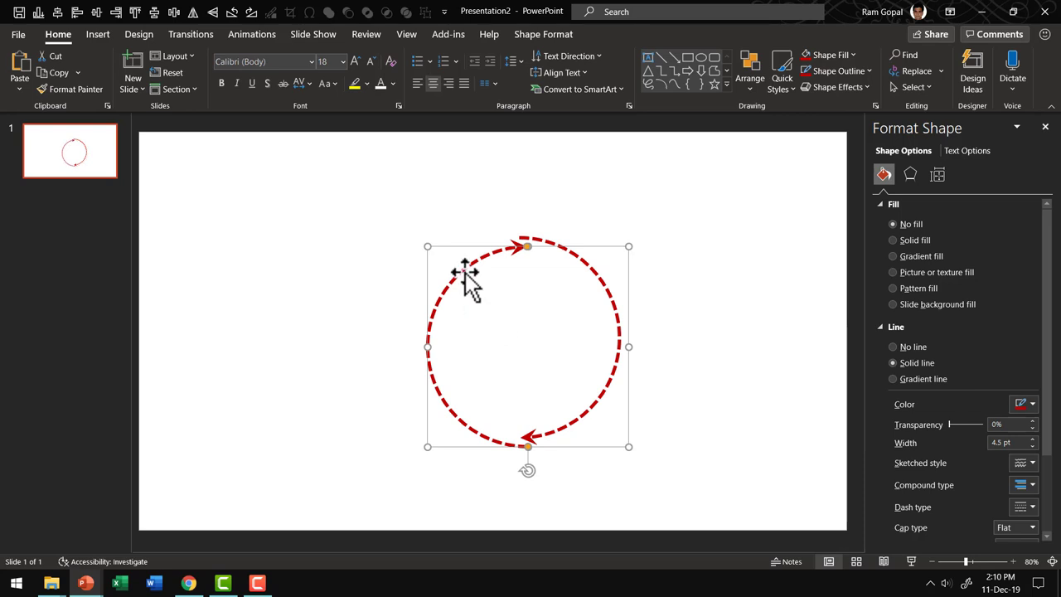
Align the two arcs to each other by center and middle to complete the circle, and group them
{"action": "left_click_drag", "start_coordinate": [744, 539], "coordinate": [270, 142]}
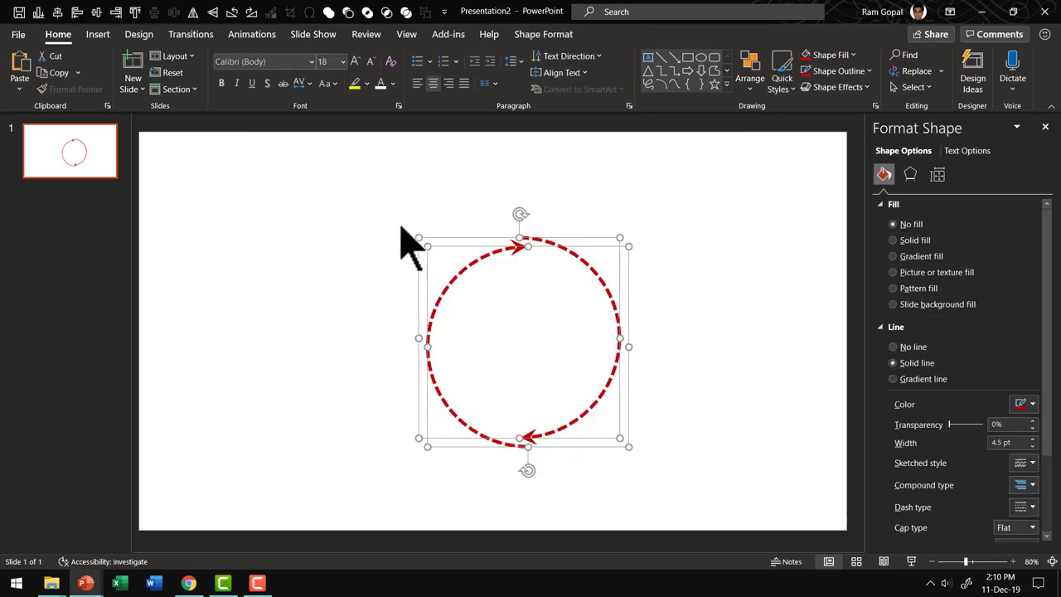
{"action": "left_click", "coordinate": [749, 78]}
{"action": "mouse_move", "coordinate": [800, 319]}
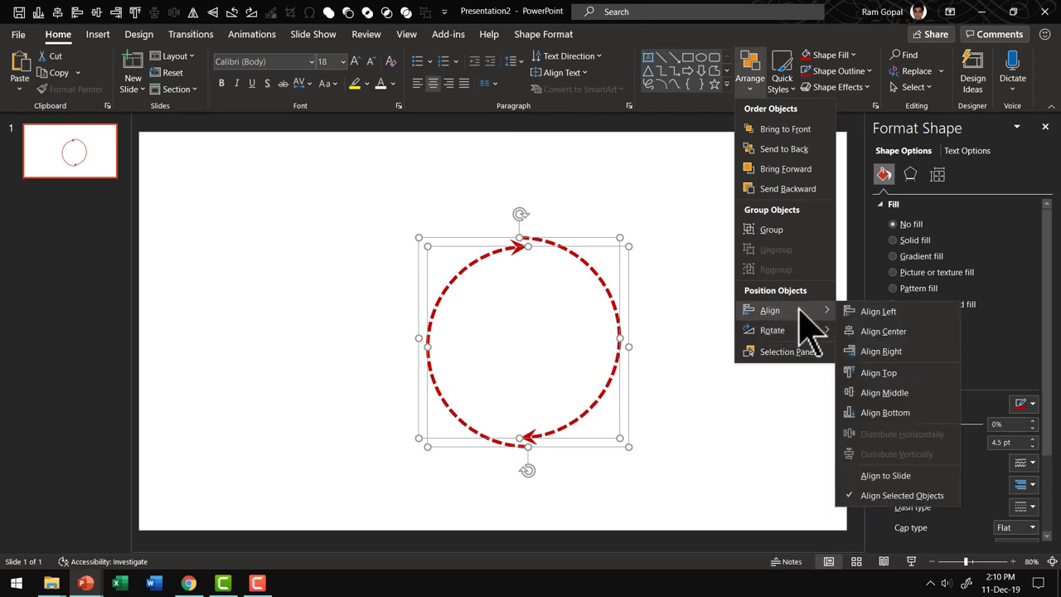
{"action": "left_click", "coordinate": [872, 330]}
{"action": "left_click", "coordinate": [754, 87]}
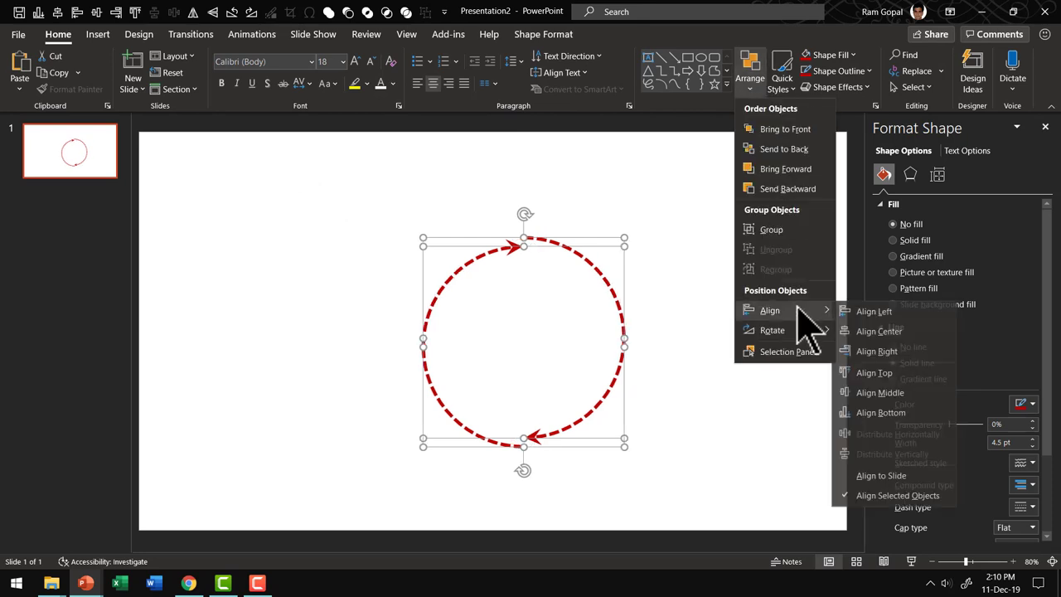
{"action": "left_click", "coordinate": [817, 427]}
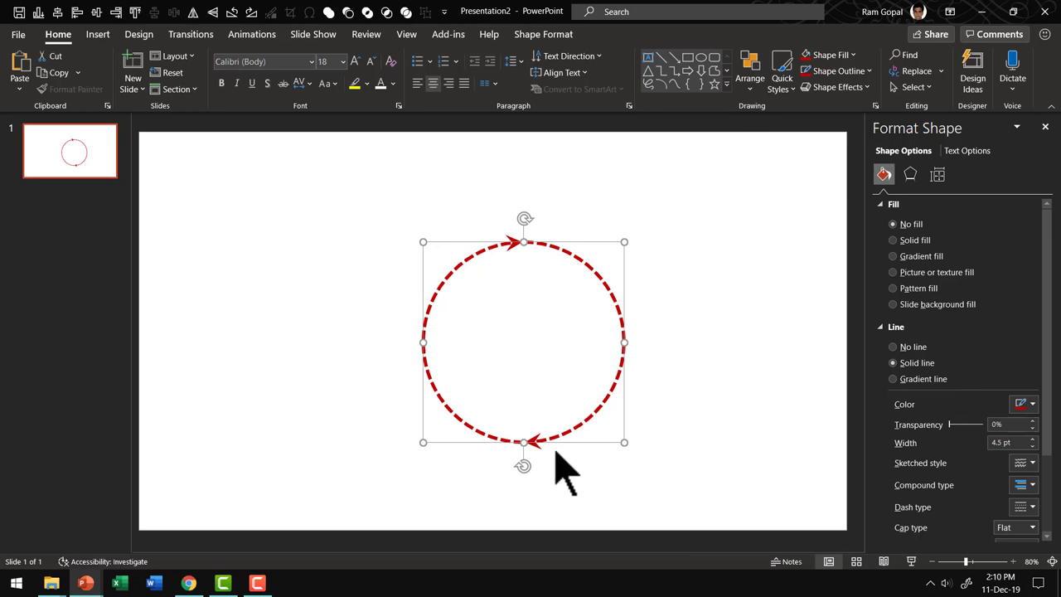
{"action": "left_click_drag", "start_coordinate": [703, 492], "coordinate": [259, 175]}
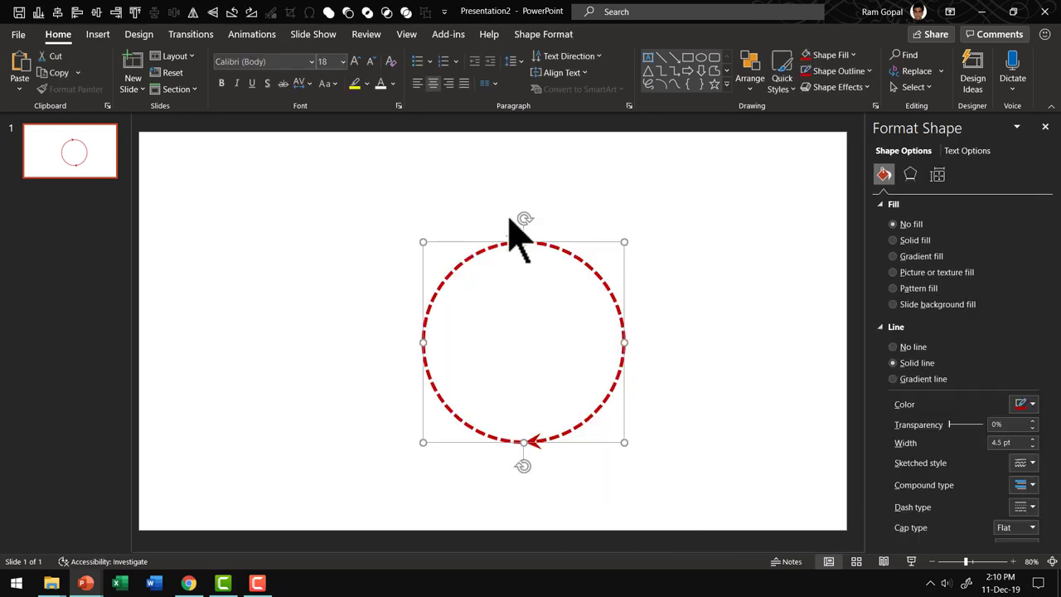
{"action": "key", "text": "ctrl+g"}
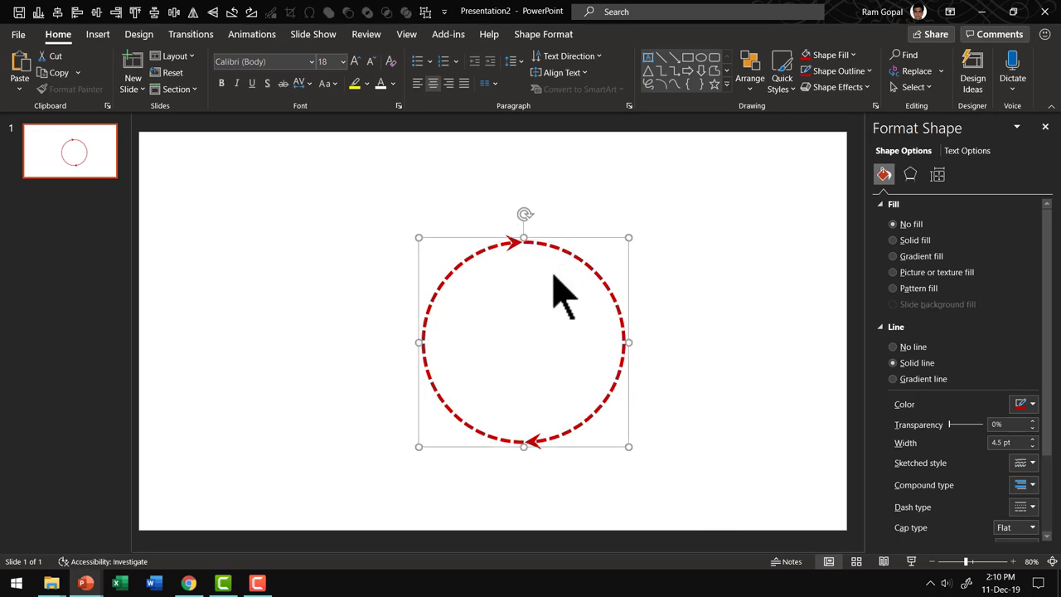
Apply the Spin emphasis animation to the grouped arrow circle
{"action": "left_click", "coordinate": [251, 34]}
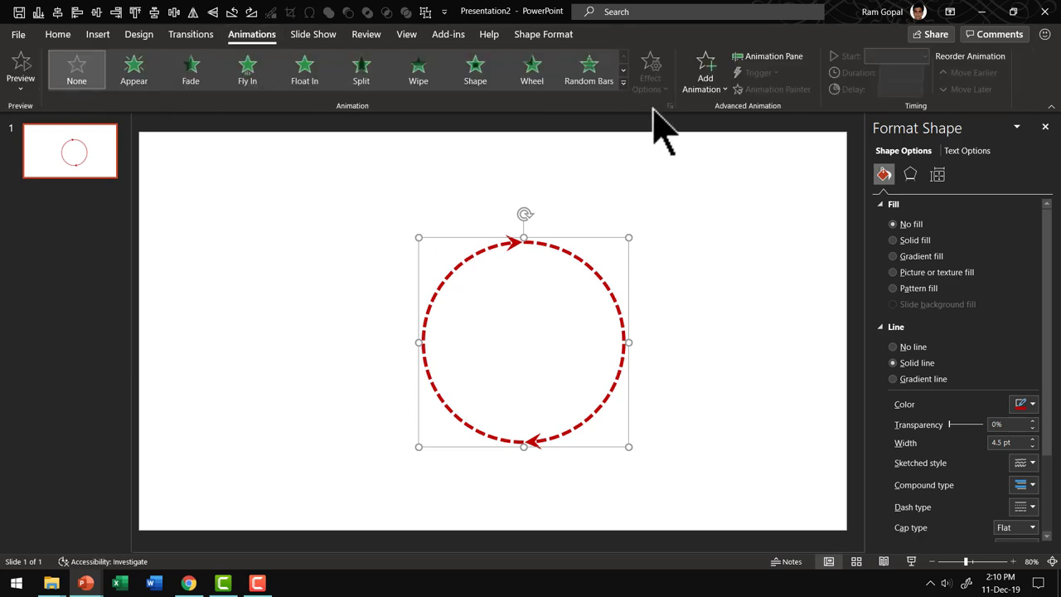
{"action": "left_click", "coordinate": [623, 82]}
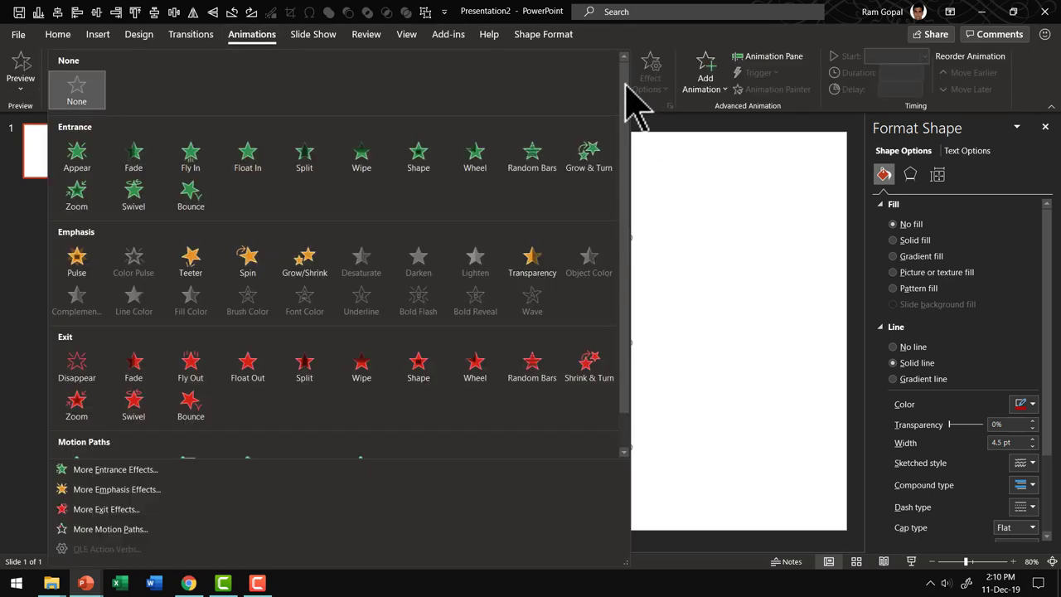
{"action": "left_click", "coordinate": [248, 261]}
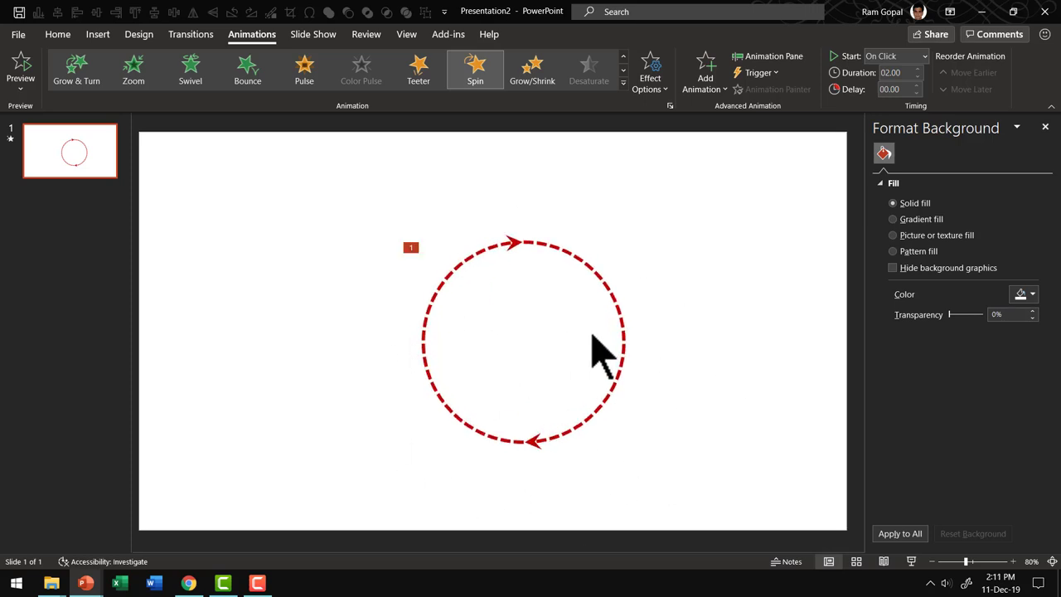
Set the group's Spin animation to repeat Until End of Slide and to start With Previous
{"action": "left_click", "coordinate": [1045, 127]}
{"action": "left_click", "coordinate": [788, 58]}
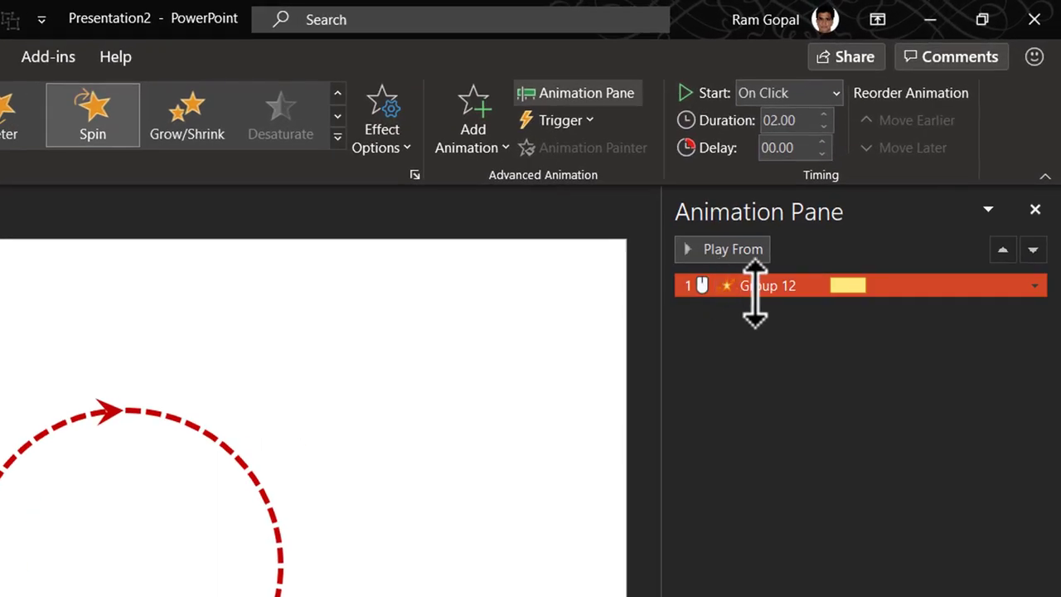
{"action": "left_click", "coordinate": [1034, 285]}
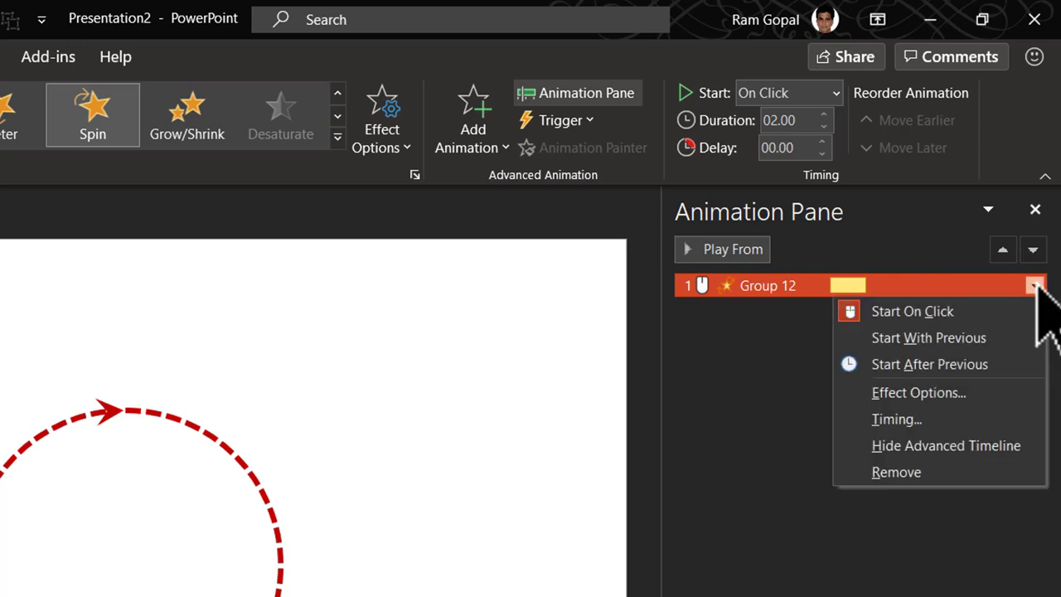
{"action": "left_click", "coordinate": [904, 393]}
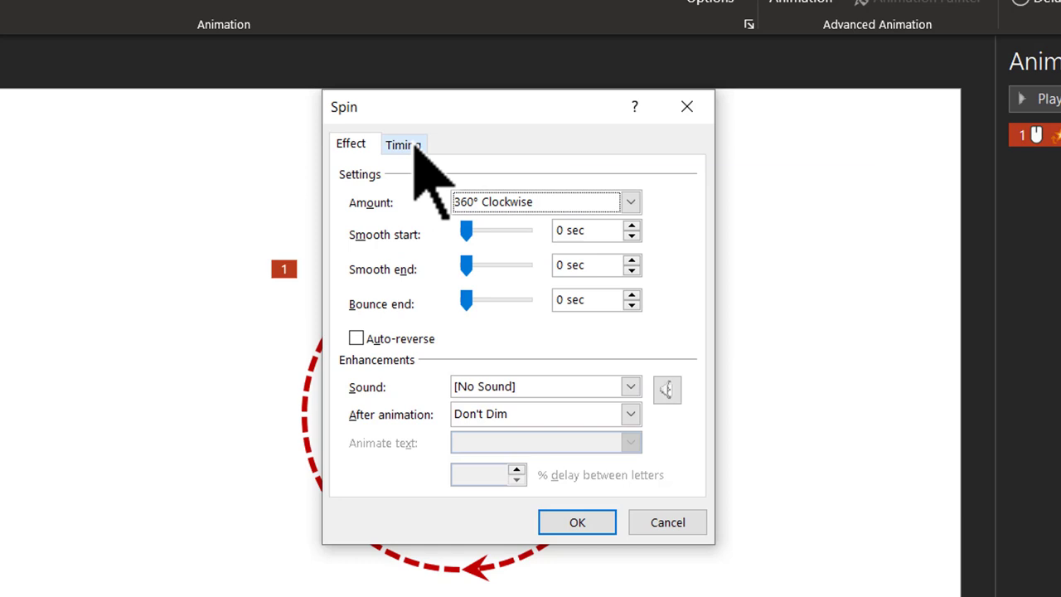
{"action": "left_click", "coordinate": [376, 158]}
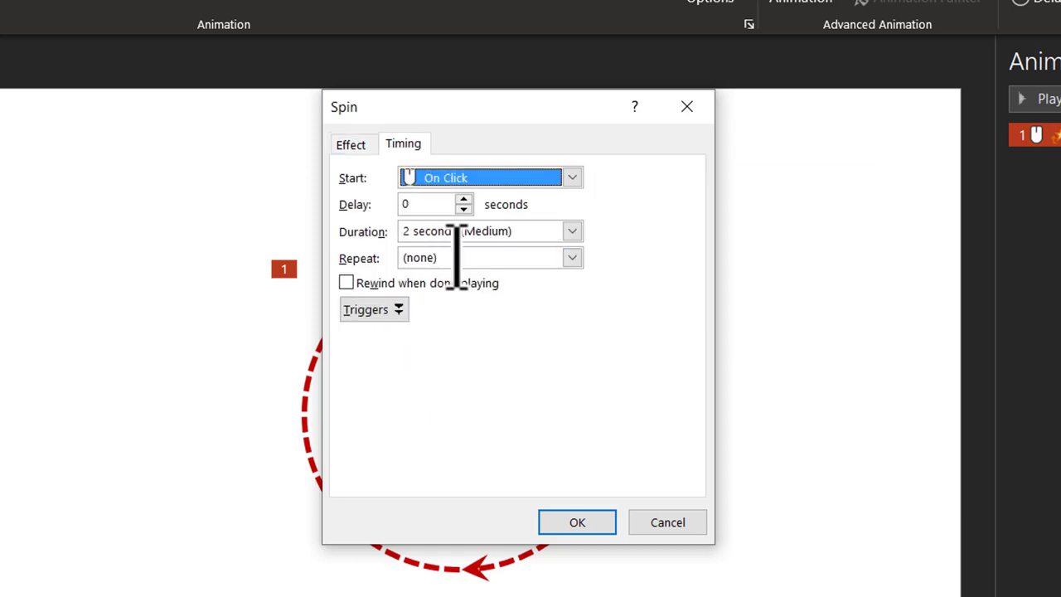
{"action": "left_click", "coordinate": [572, 258]}
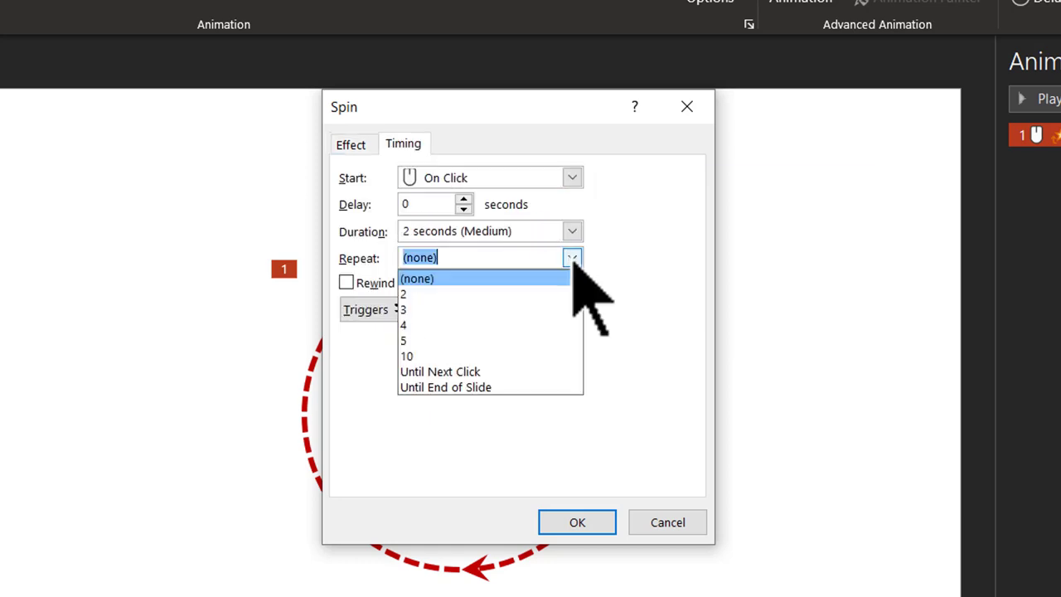
{"action": "left_click", "coordinate": [444, 390]}
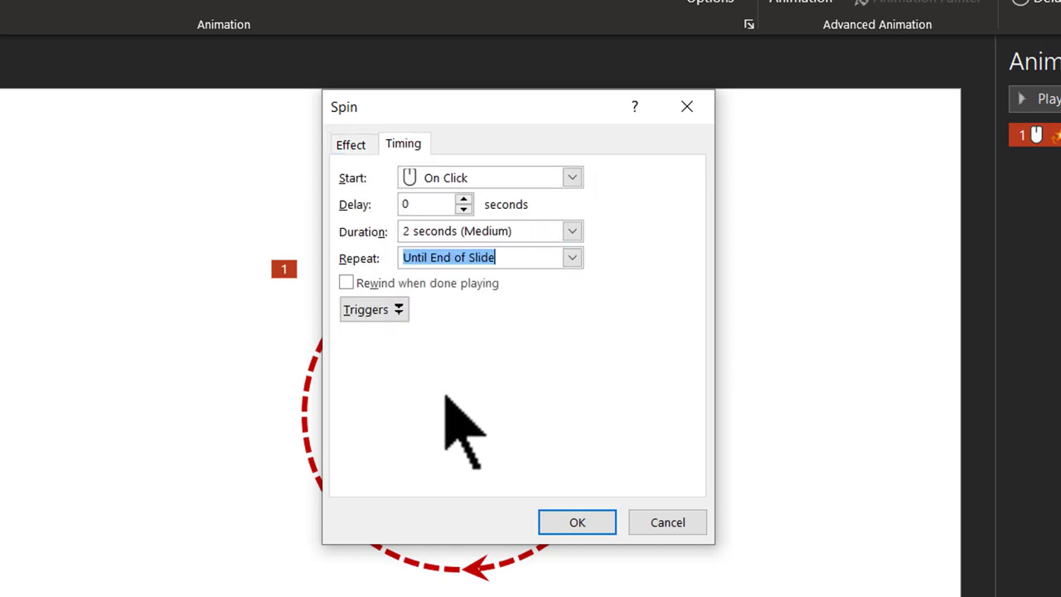
{"action": "left_click", "coordinate": [582, 520]}
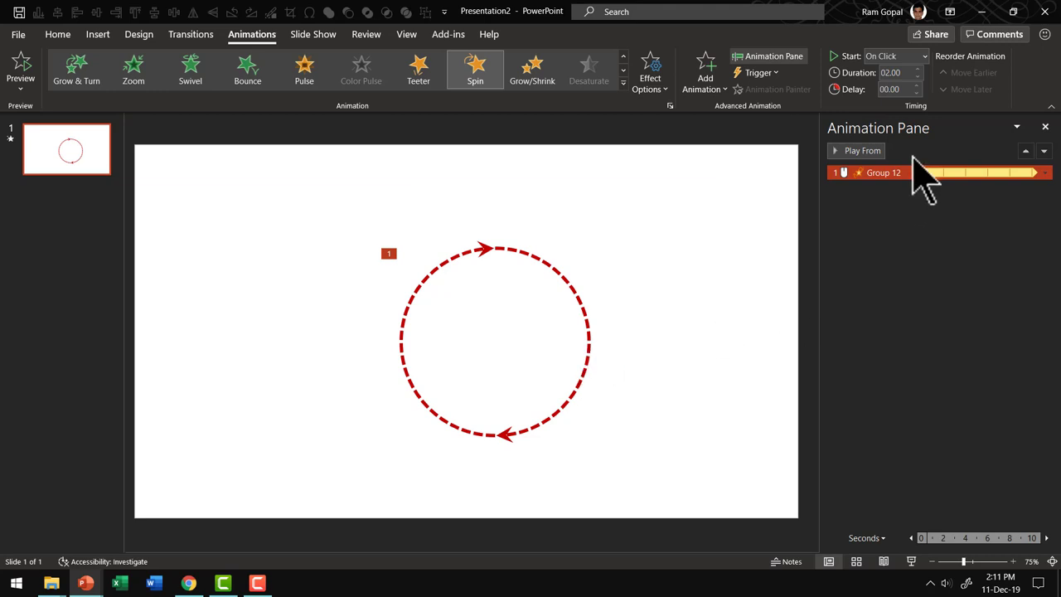
{"action": "left_click", "coordinate": [895, 57]}
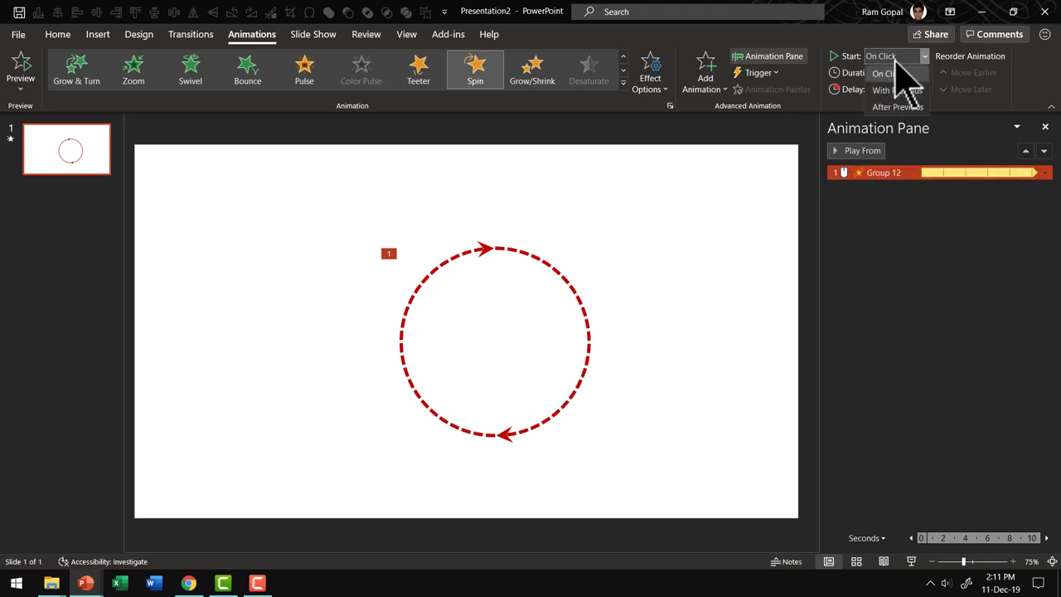
{"action": "left_click", "coordinate": [895, 89]}
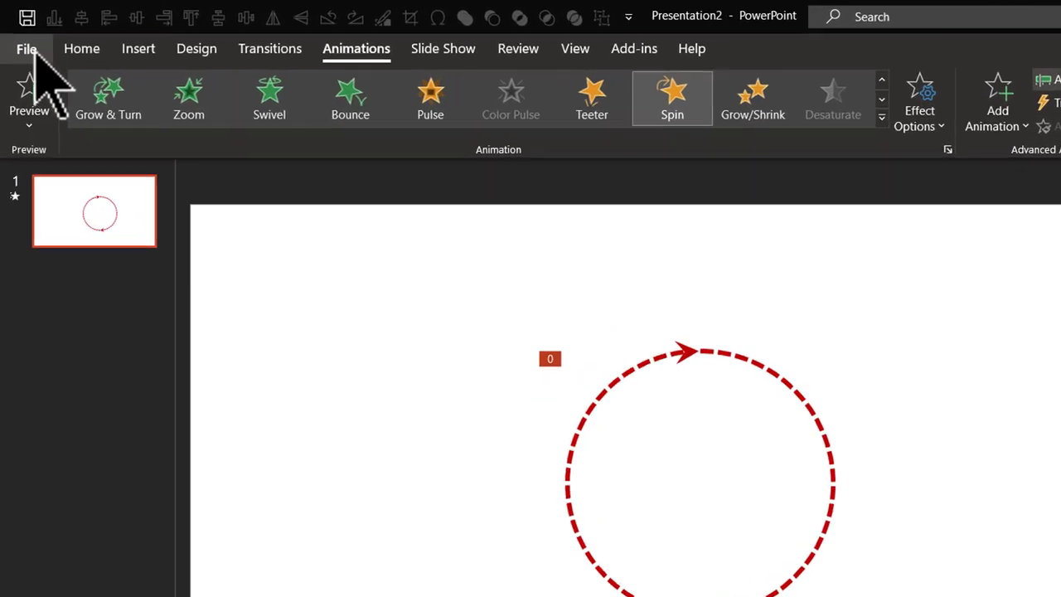
Export the presentation as a Full HD (1080p) MPEG-4 video named Circle on the Desktop
{"action": "left_click", "coordinate": [17, 33]}
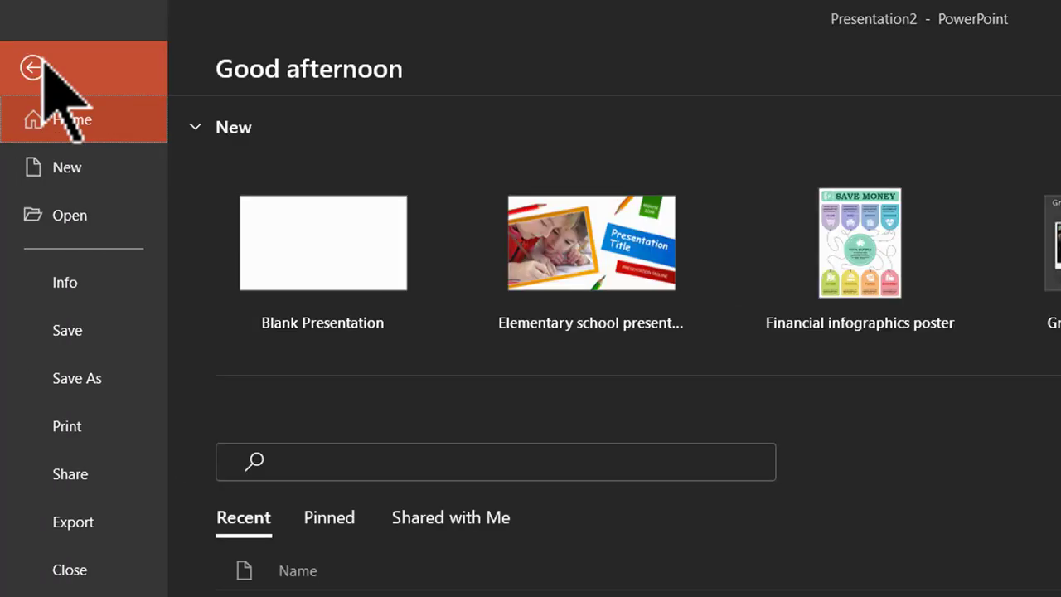
{"action": "left_click", "coordinate": [97, 507]}
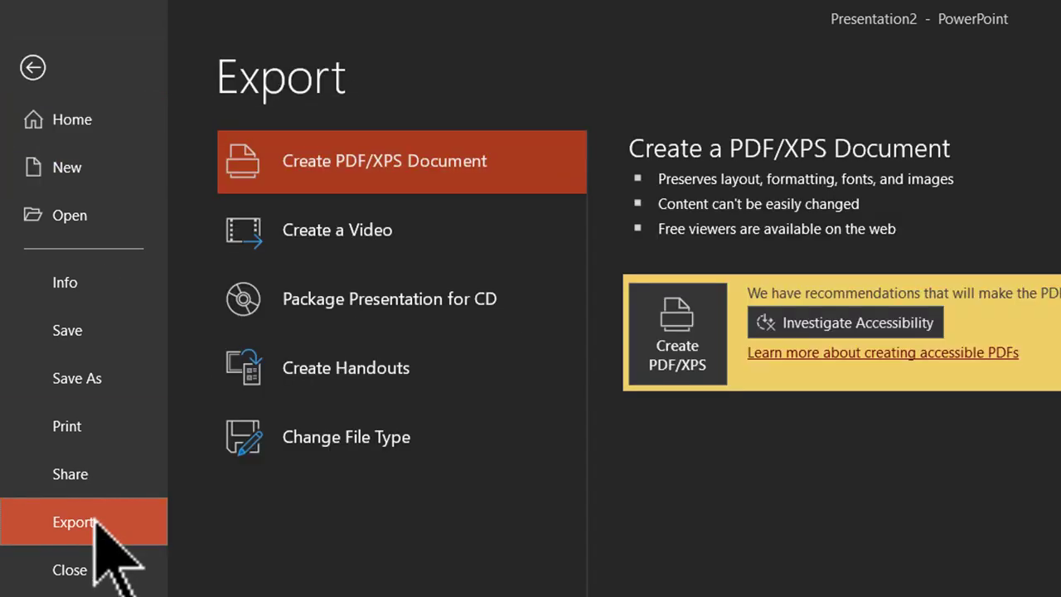
{"action": "left_click", "coordinate": [355, 243]}
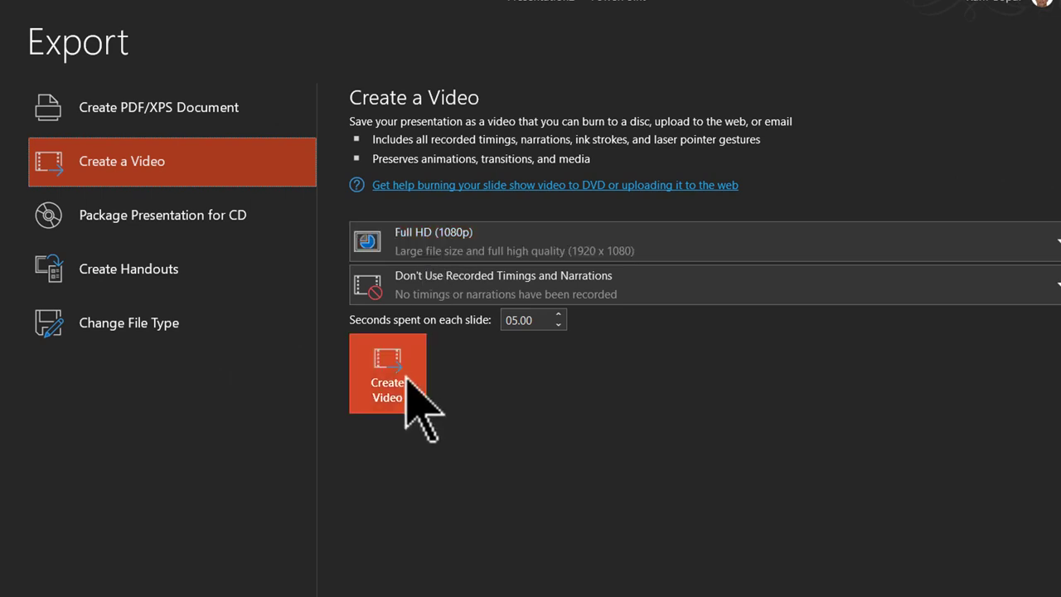
{"action": "left_click", "coordinate": [474, 251]}
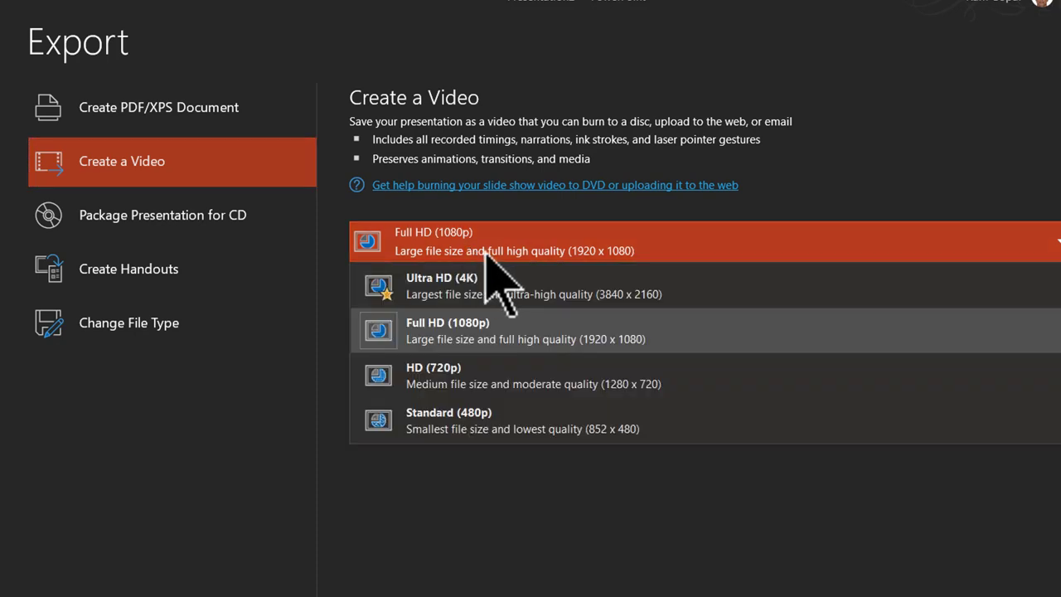
{"action": "left_click", "coordinate": [497, 522]}
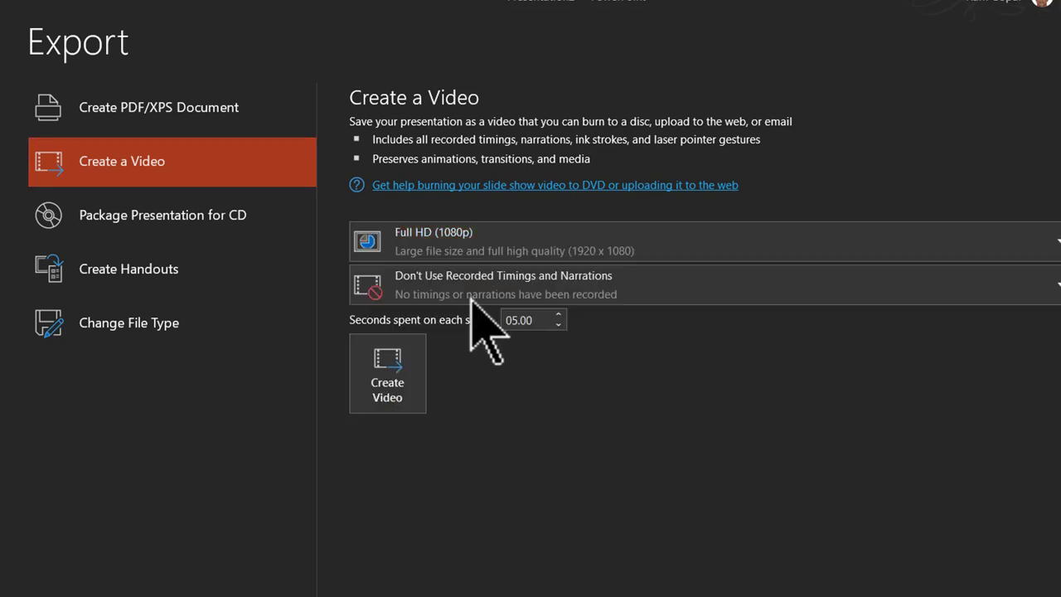
{"action": "left_click", "coordinate": [396, 382]}
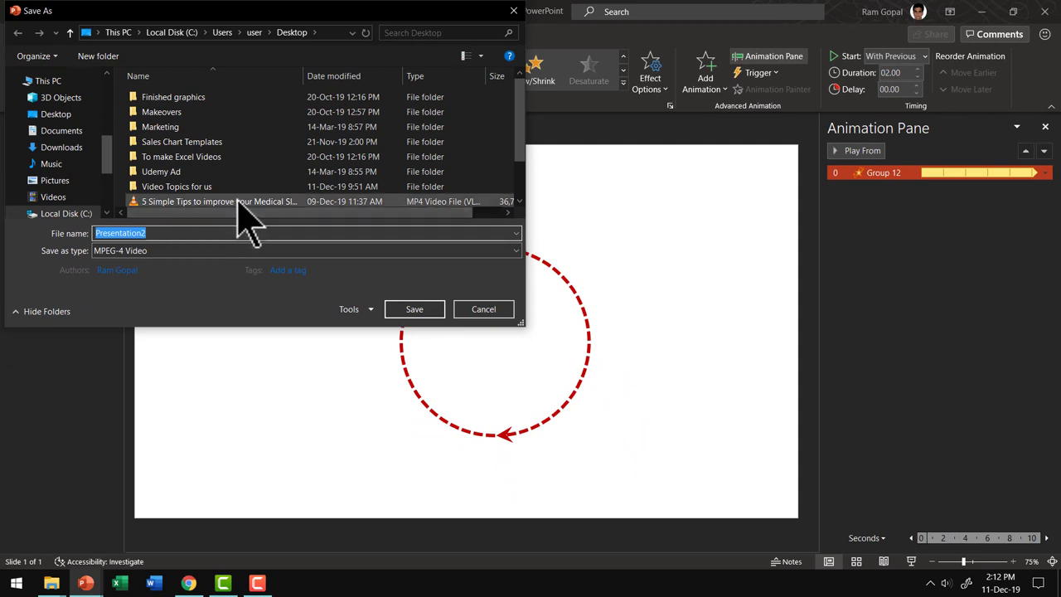
{"action": "type", "text": "Circle"}
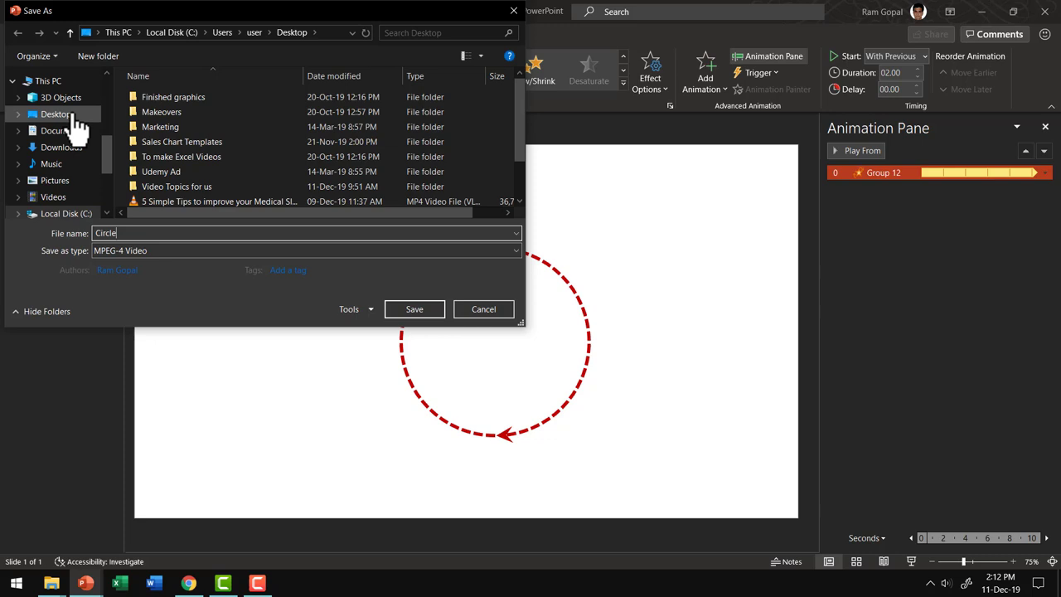
{"action": "left_click", "coordinate": [406, 309]}
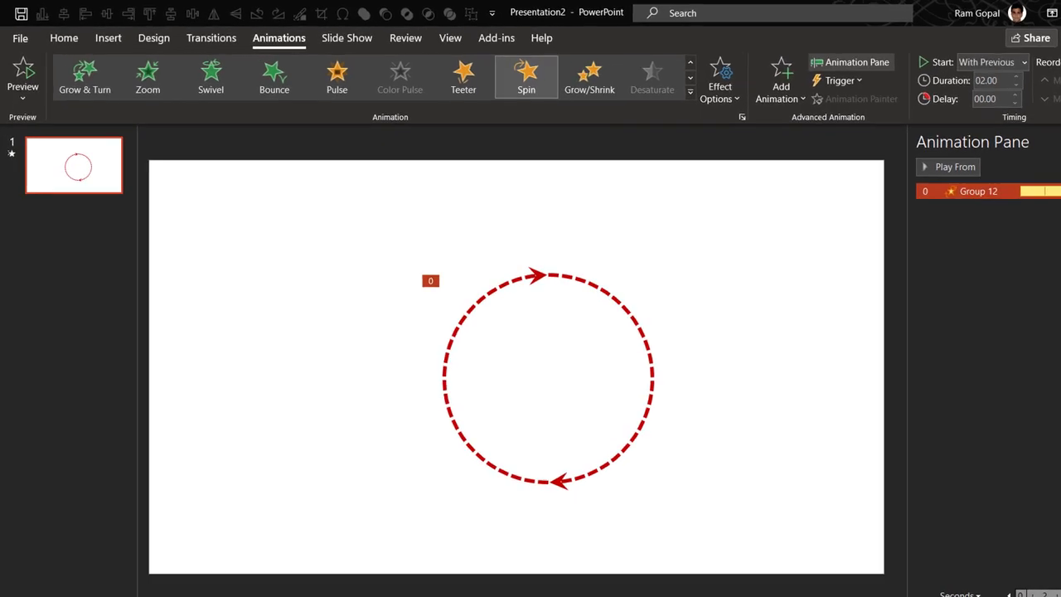
Switch to Chrome, load the Circle video from the Desktop into EZGif's Video to GIF converter, and preview its playback
{"action": "left_click", "coordinate": [189, 582]}
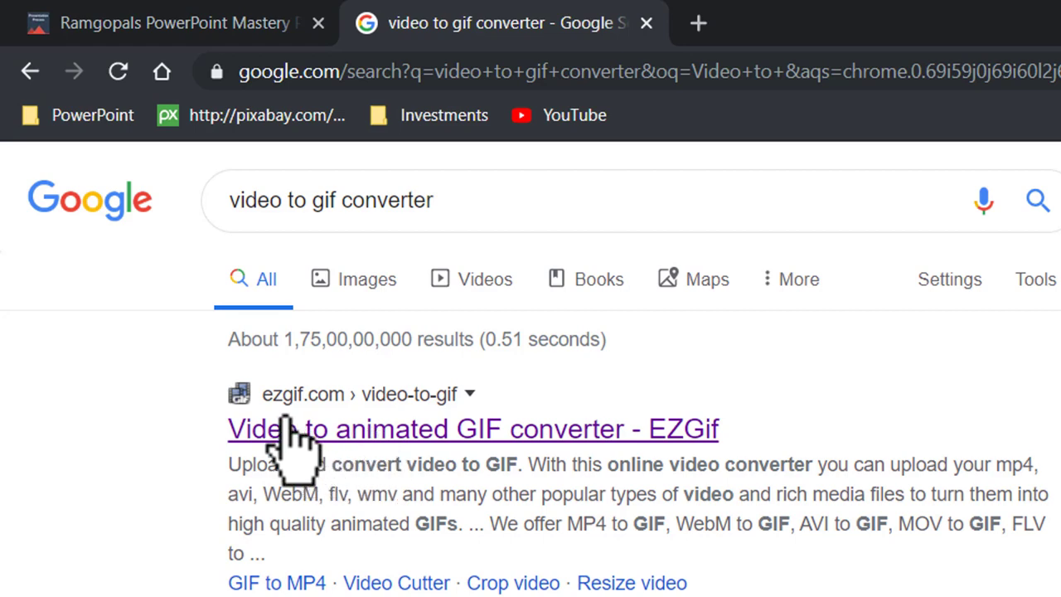
{"action": "left_click", "coordinate": [431, 429]}
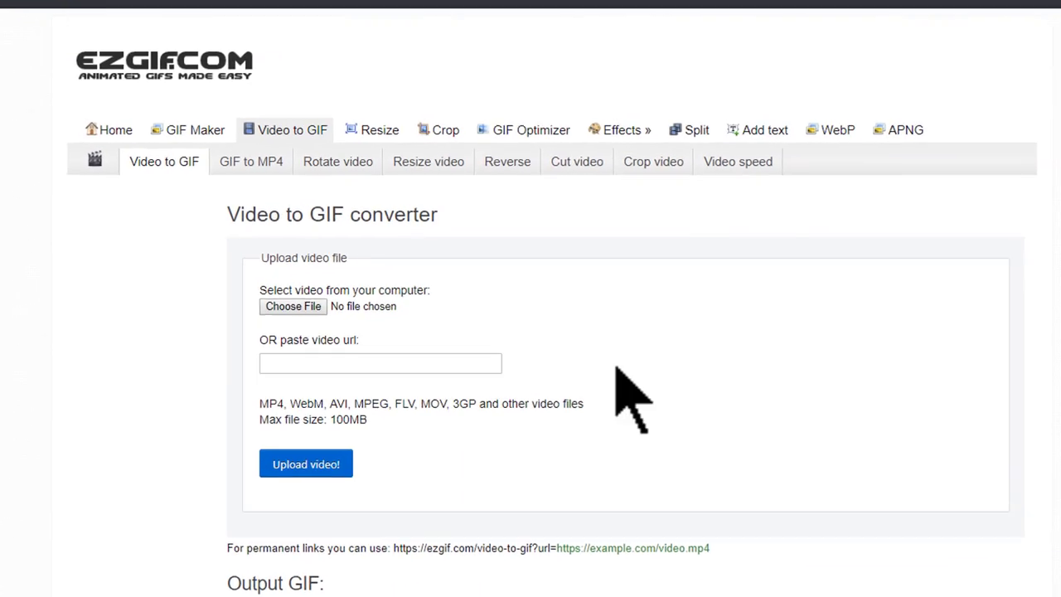
{"action": "left_click", "coordinate": [290, 312]}
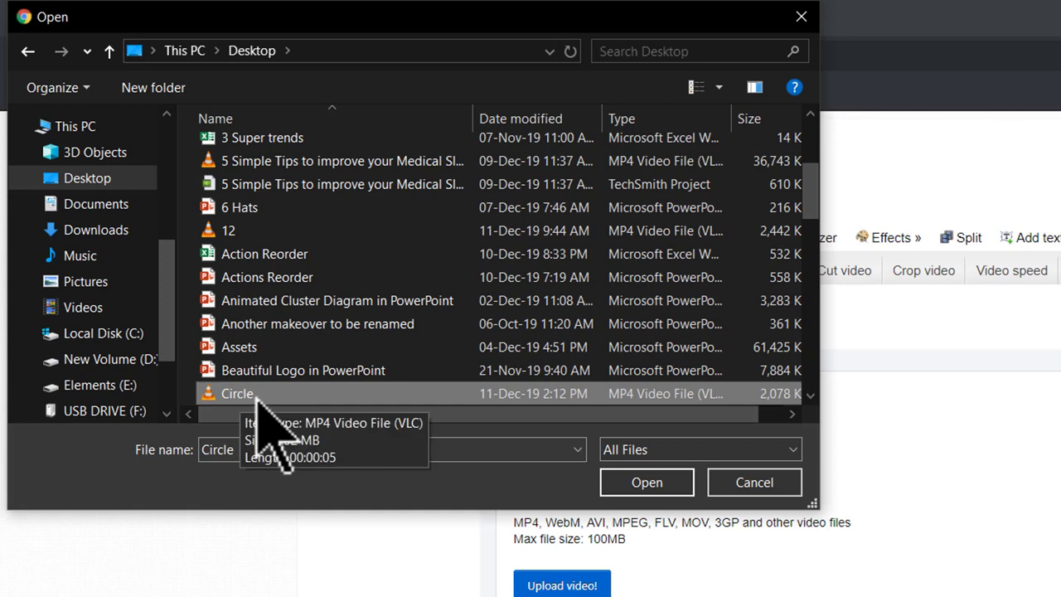
{"action": "left_click", "coordinate": [646, 484]}
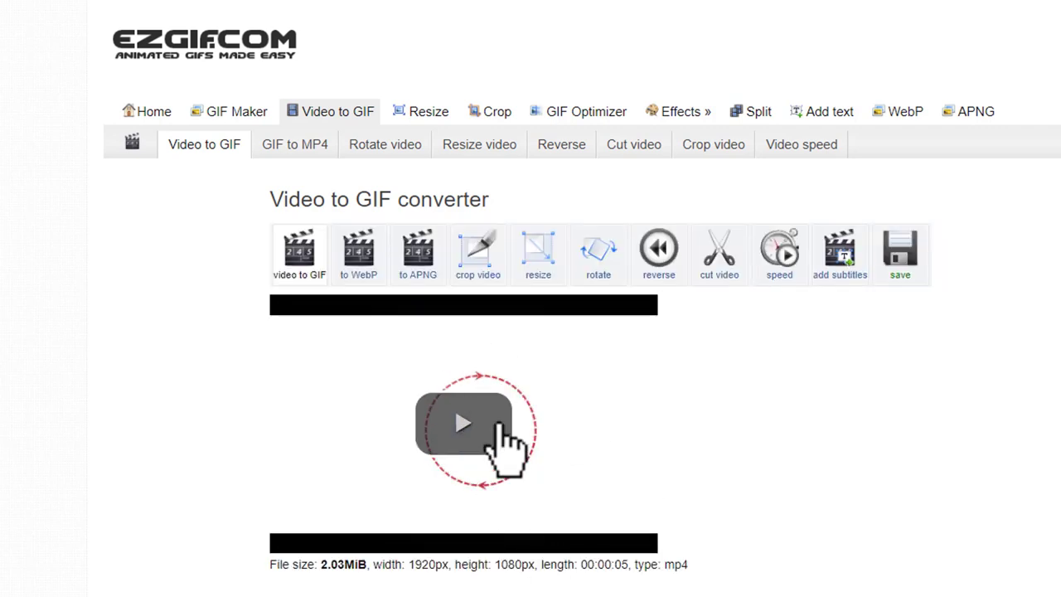
{"action": "left_click", "coordinate": [461, 419]}
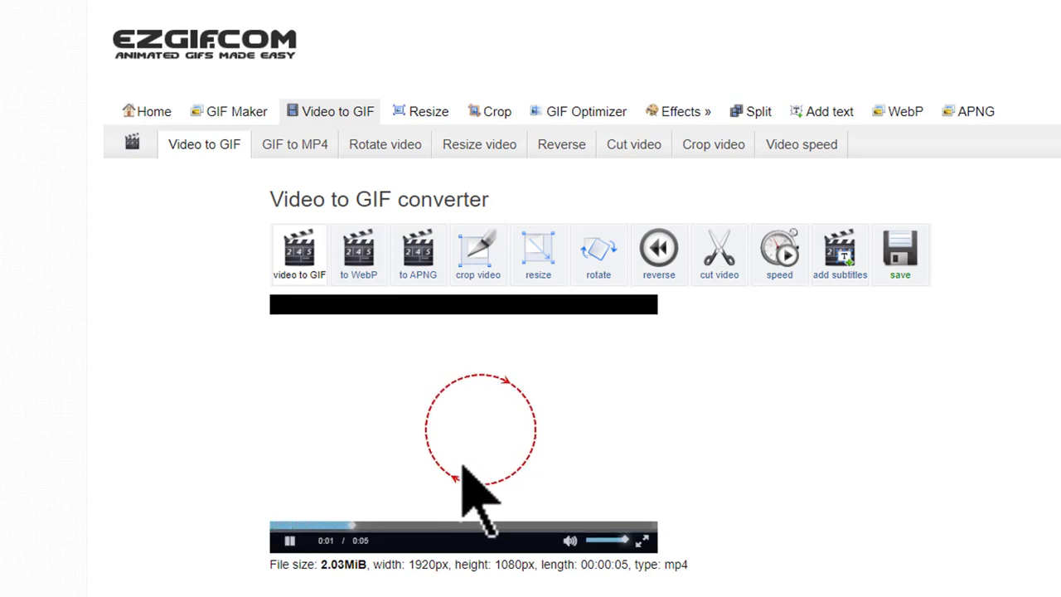
{"action": "left_click", "coordinate": [418, 490]}
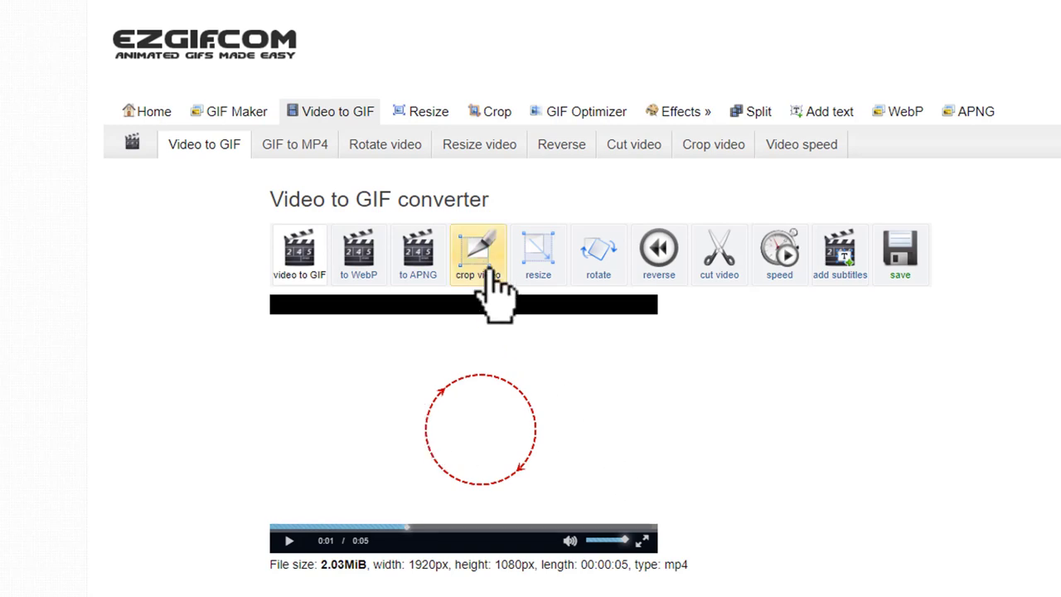
Crop the uploaded video to a region about 601 by 609 px closely surrounding the arrow circle
{"action": "left_click", "coordinate": [479, 249]}
{"action": "scroll", "coordinate": [713, 367], "scroll_direction": "down", "scroll_amount": 3}
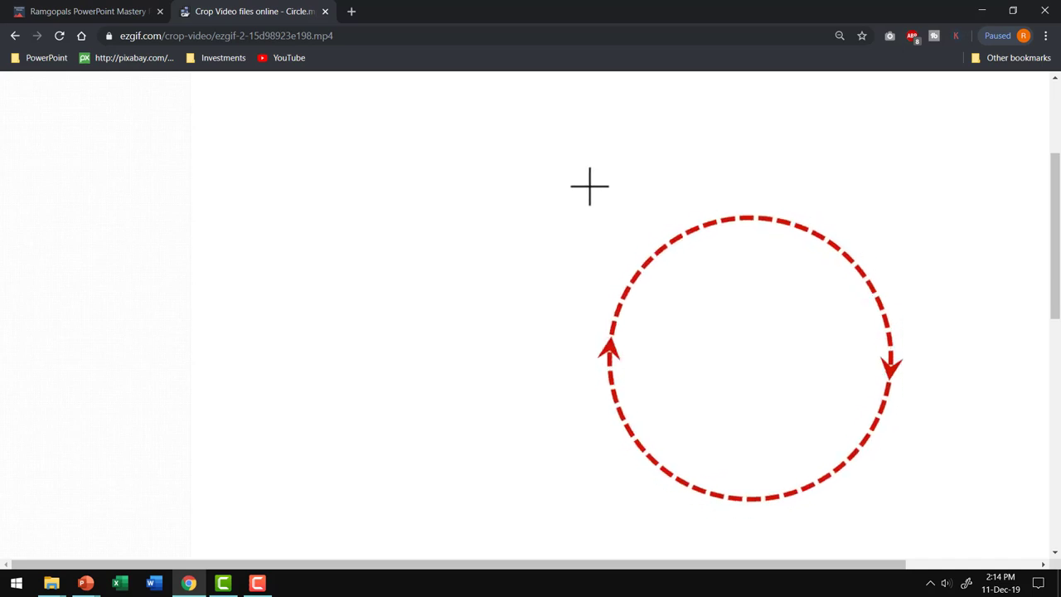
{"action": "left_click", "coordinate": [587, 187]}
{"action": "left_click_drag", "start_coordinate": [587, 186], "coordinate": [907, 511]}
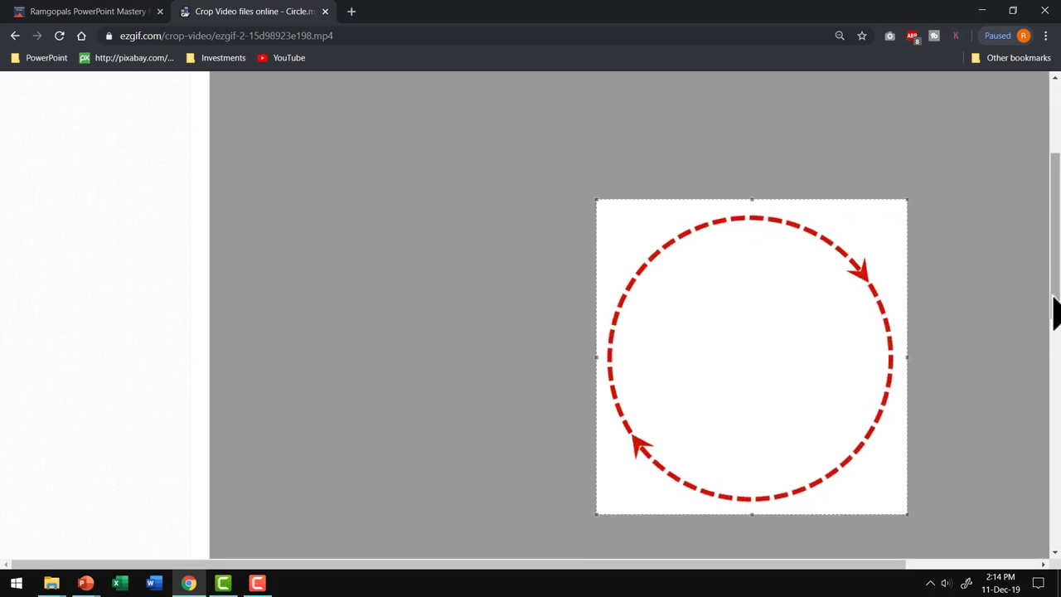
{"action": "left_click_drag", "start_coordinate": [1056, 312], "coordinate": [1056, 352]}
{"action": "scroll", "coordinate": [1057, 353], "scroll_direction": "down", "scroll_amount": 3}
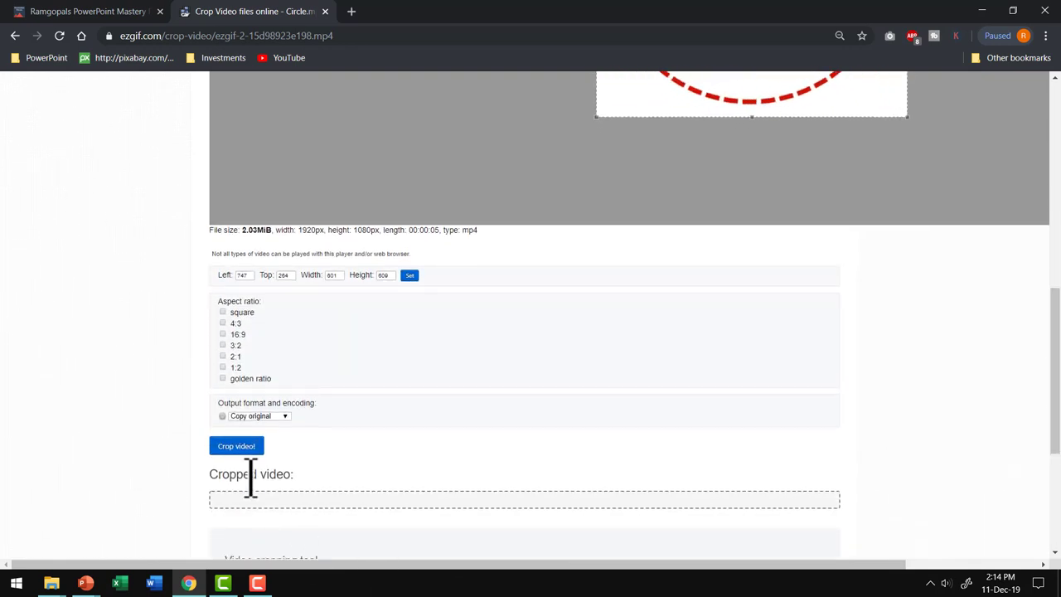
{"action": "left_click", "coordinate": [237, 452]}
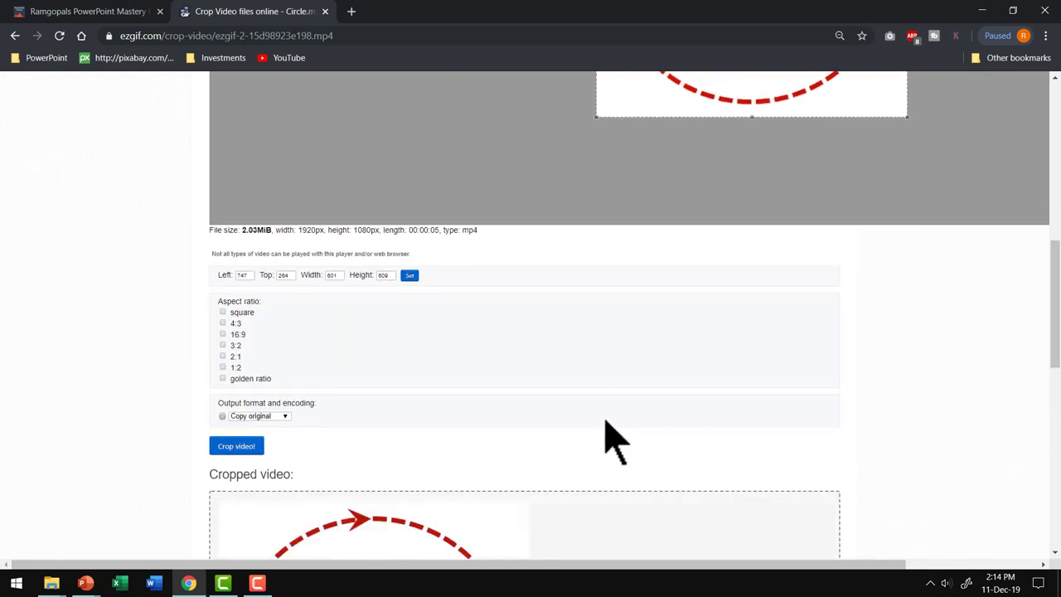
Send the cropped video to the Video to GIF converter and convert it with Optimize for static background enabled
{"action": "scroll", "coordinate": [581, 427], "scroll_direction": "down", "scroll_amount": 2}
{"action": "scroll", "coordinate": [447, 423], "scroll_direction": "down", "scroll_amount": 2}
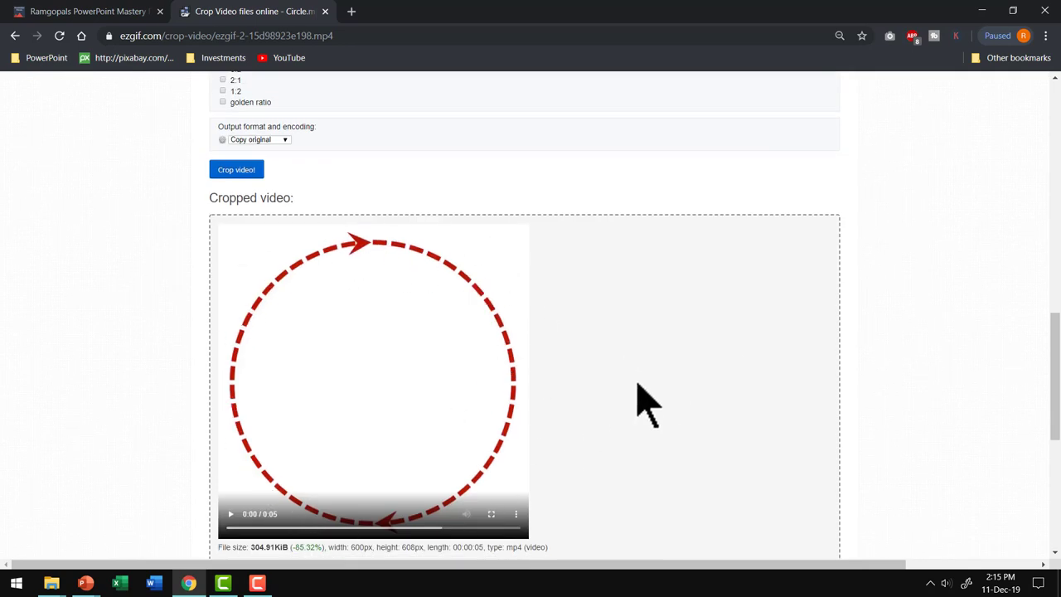
{"action": "scroll", "coordinate": [659, 410], "scroll_direction": "down", "scroll_amount": 2}
{"action": "left_click", "coordinate": [231, 378]}
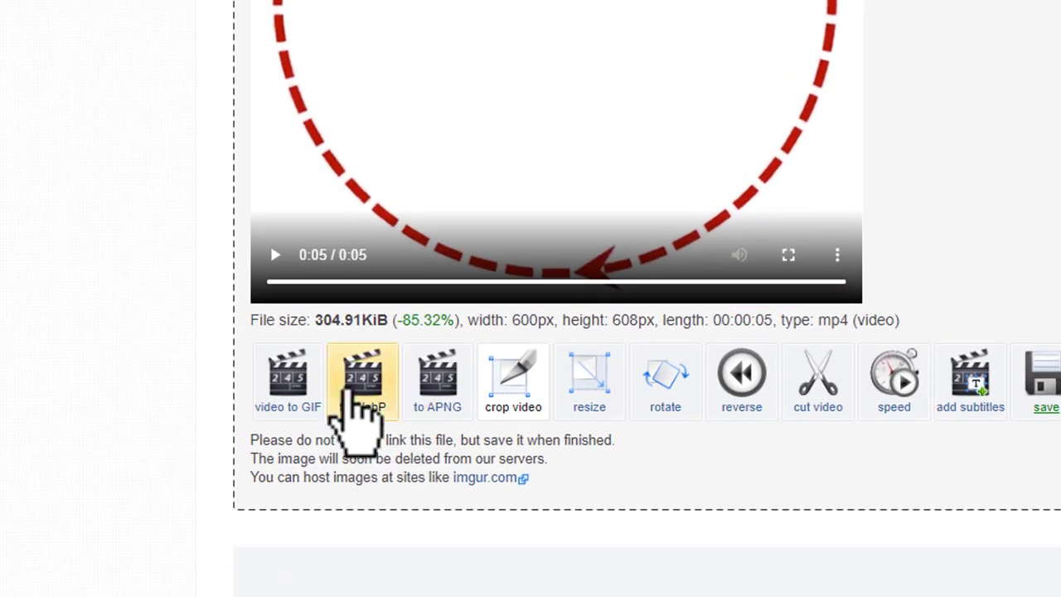
{"action": "left_click", "coordinate": [288, 390]}
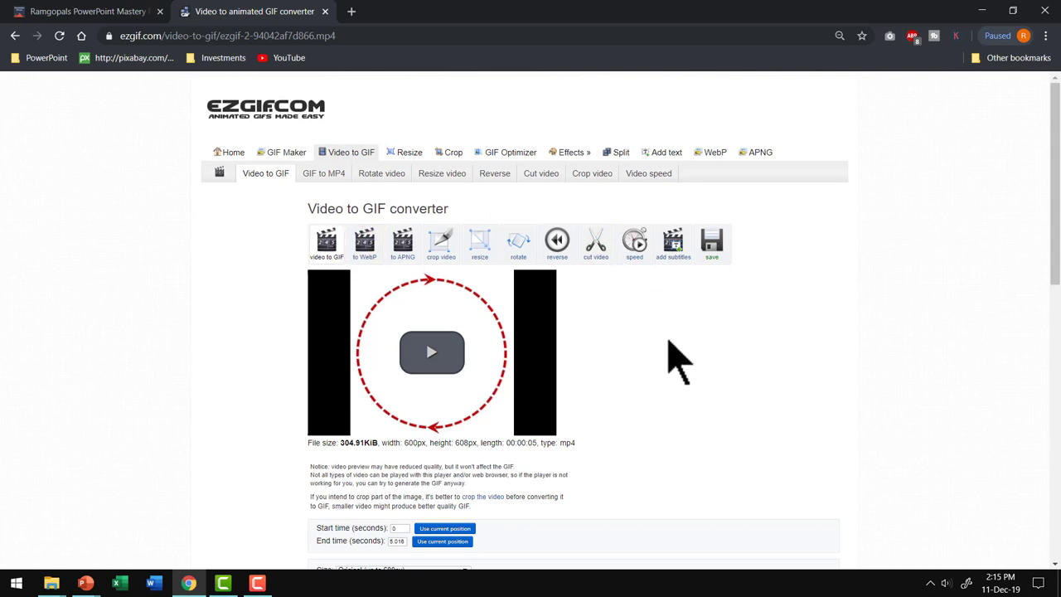
{"action": "scroll", "coordinate": [671, 406], "scroll_direction": "down", "scroll_amount": 3}
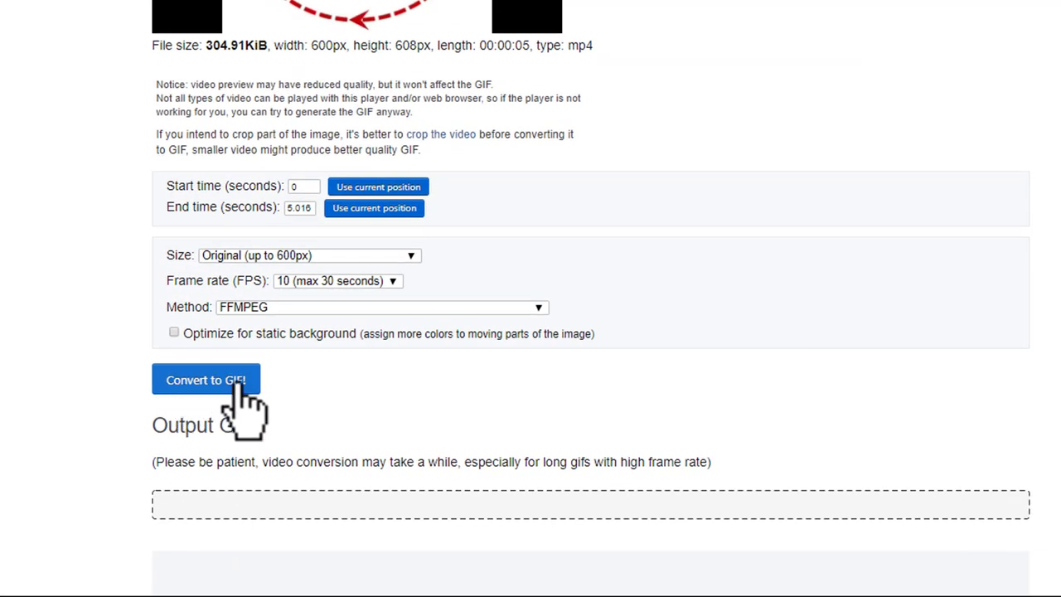
{"action": "left_click", "coordinate": [235, 384]}
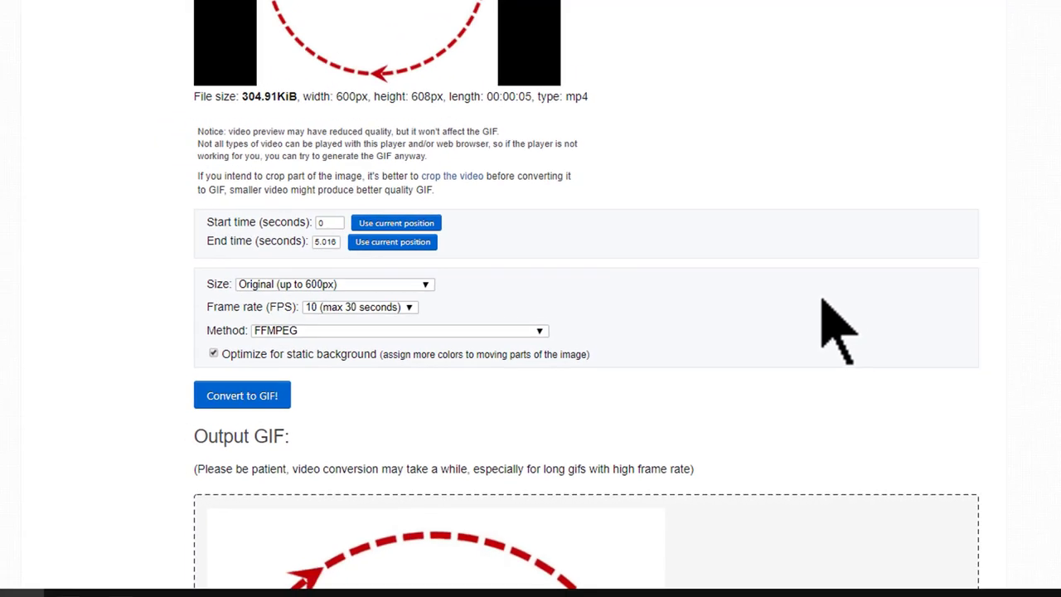
Optimize the converted GIF using the Lossy GIF method with compression level 35
{"action": "scroll", "coordinate": [823, 315], "scroll_direction": "down", "scroll_amount": 3}
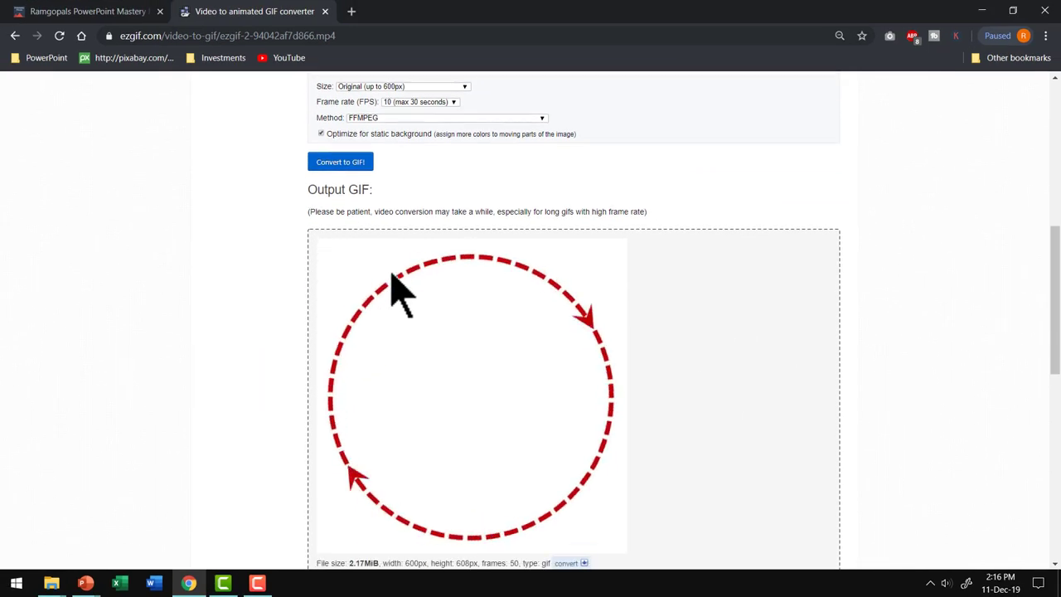
{"action": "scroll", "coordinate": [704, 340], "scroll_direction": "down", "scroll_amount": 3}
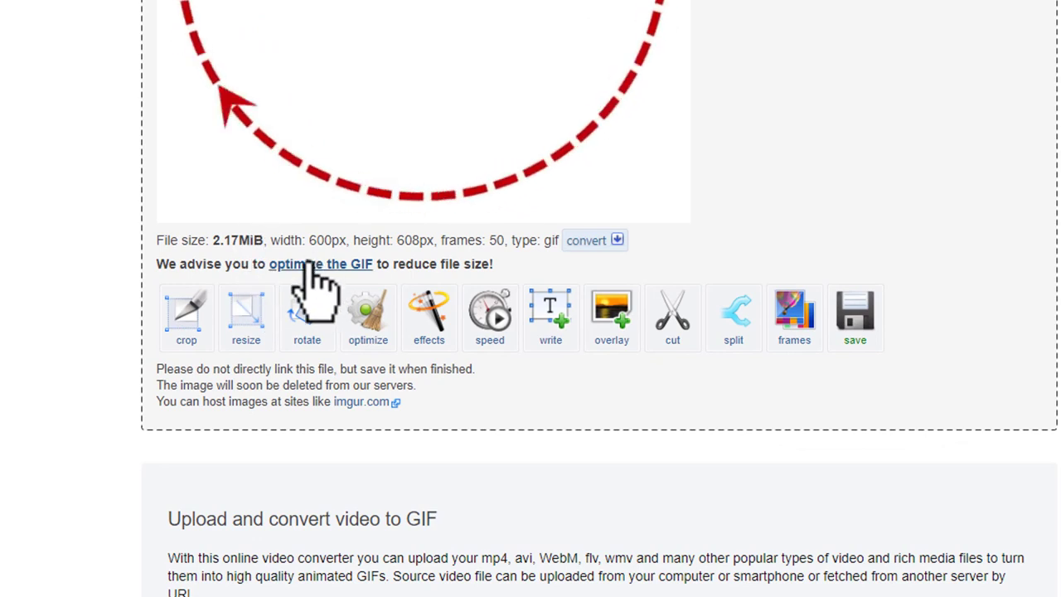
{"action": "left_click", "coordinate": [319, 264]}
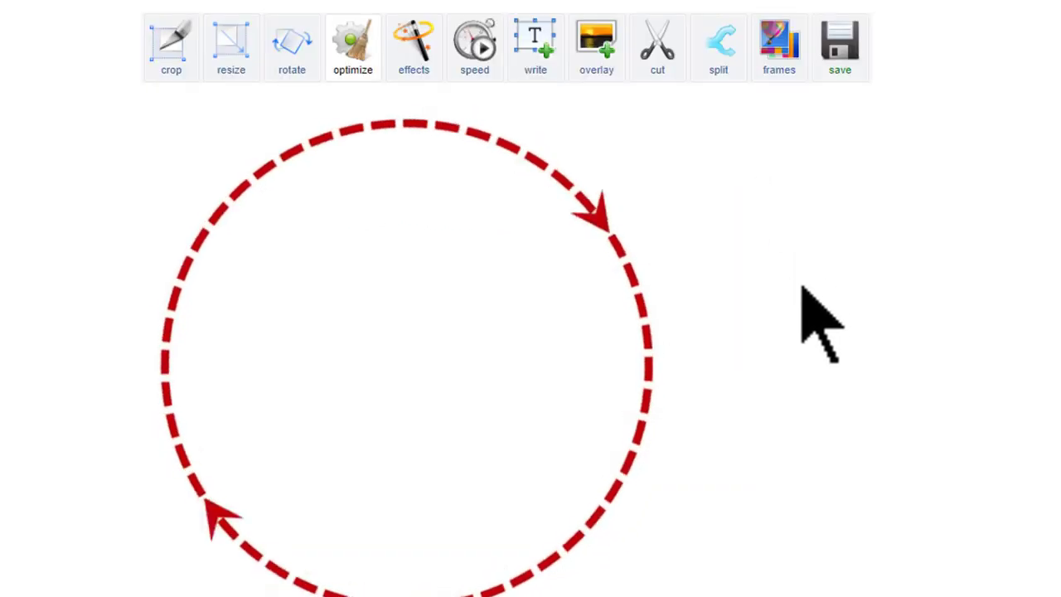
{"action": "scroll", "coordinate": [819, 321], "scroll_direction": "down", "scroll_amount": 3}
{"action": "scroll", "coordinate": [779, 320], "scroll_direction": "down", "scroll_amount": 3}
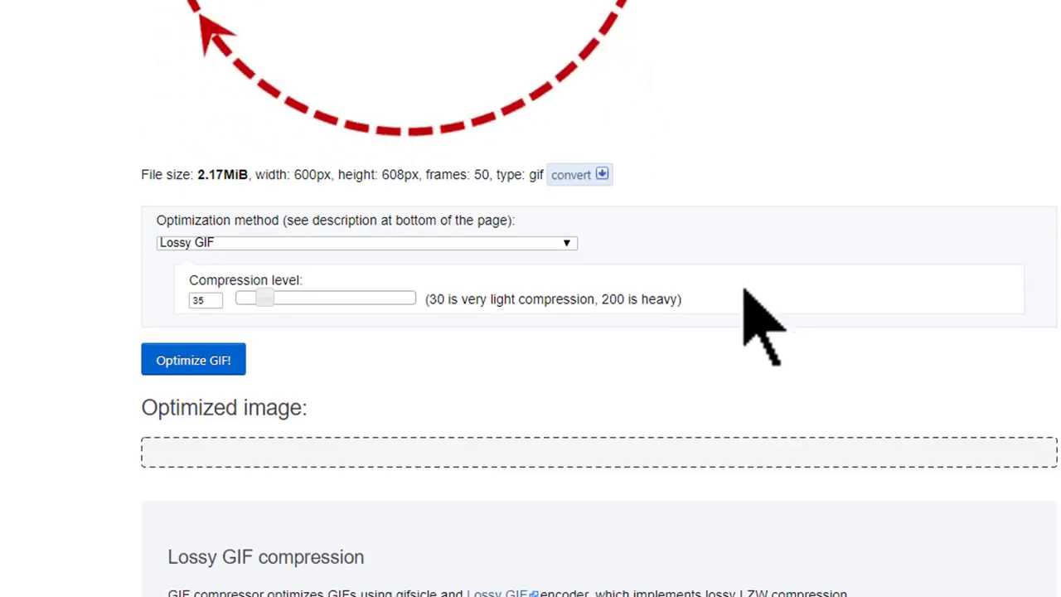
{"action": "left_click", "coordinate": [193, 358]}
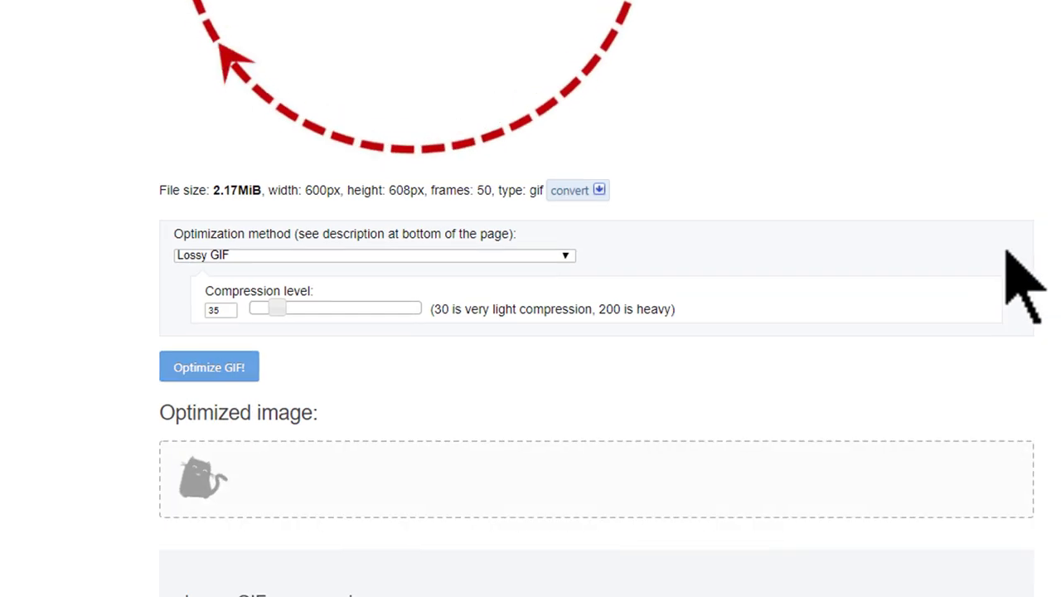
{"action": "scroll", "coordinate": [505, 497], "scroll_direction": "down", "scroll_amount": 2}
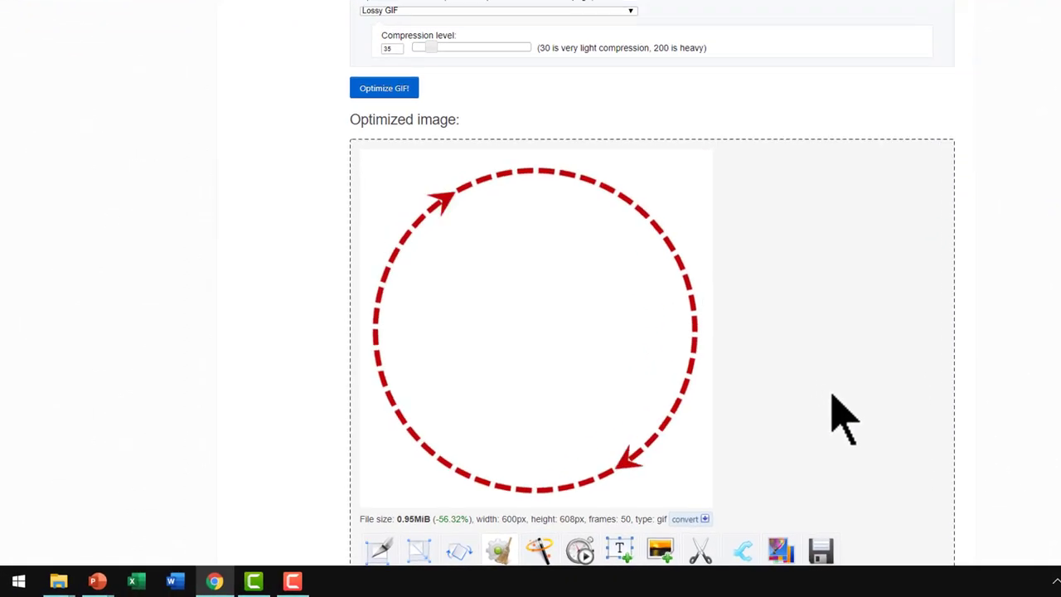
Save the optimized GIF to the computer and copy the ezgif.com-optimize (2) file from its download folder
{"action": "scroll", "coordinate": [837, 419], "scroll_direction": "down", "scroll_amount": 2}
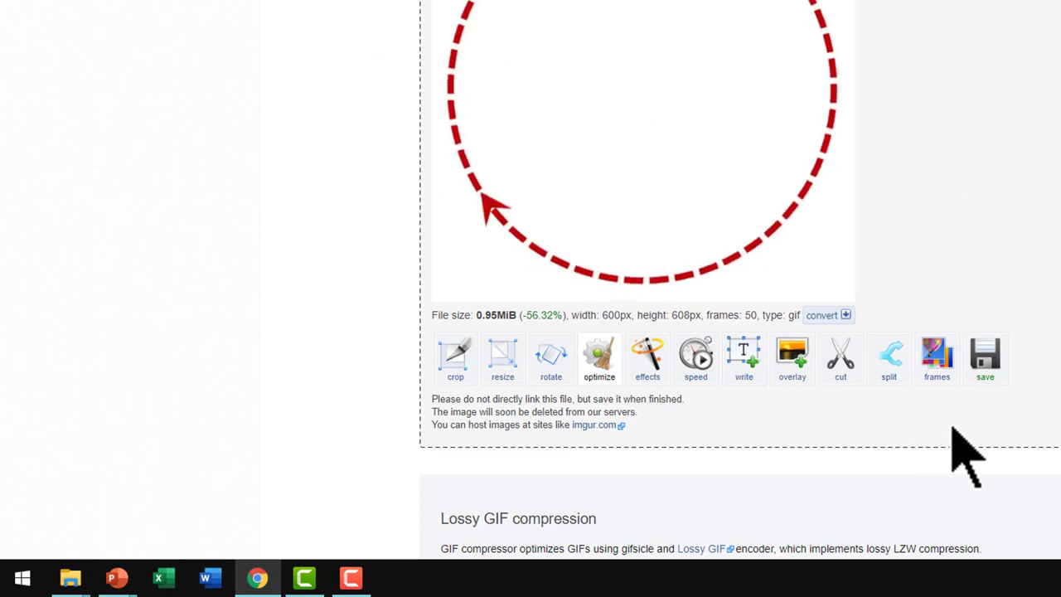
{"action": "left_click", "coordinate": [986, 364]}
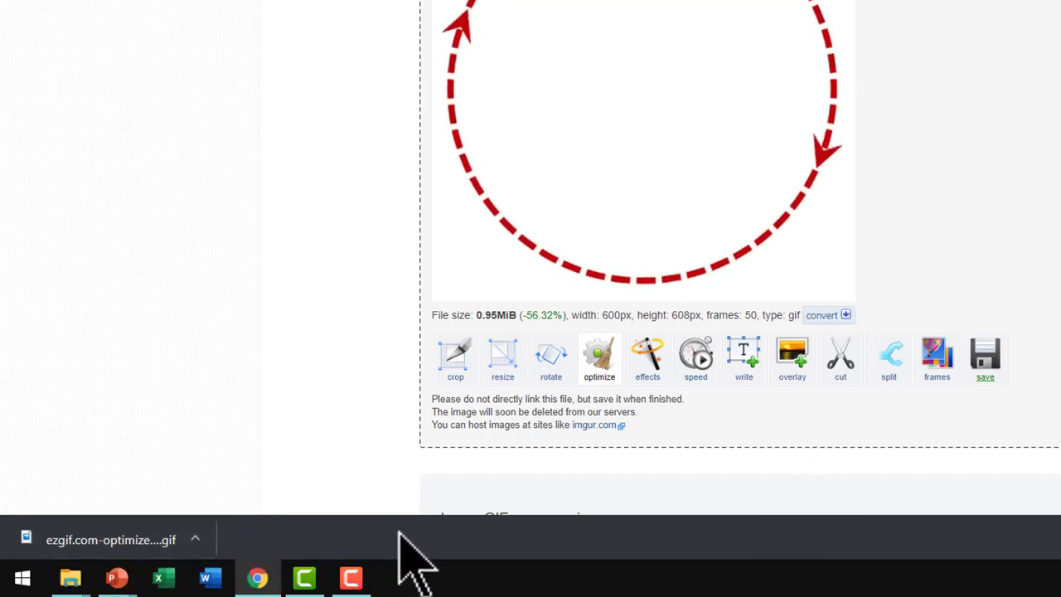
{"action": "left_click", "coordinate": [194, 539]}
{"action": "left_click", "coordinate": [262, 479]}
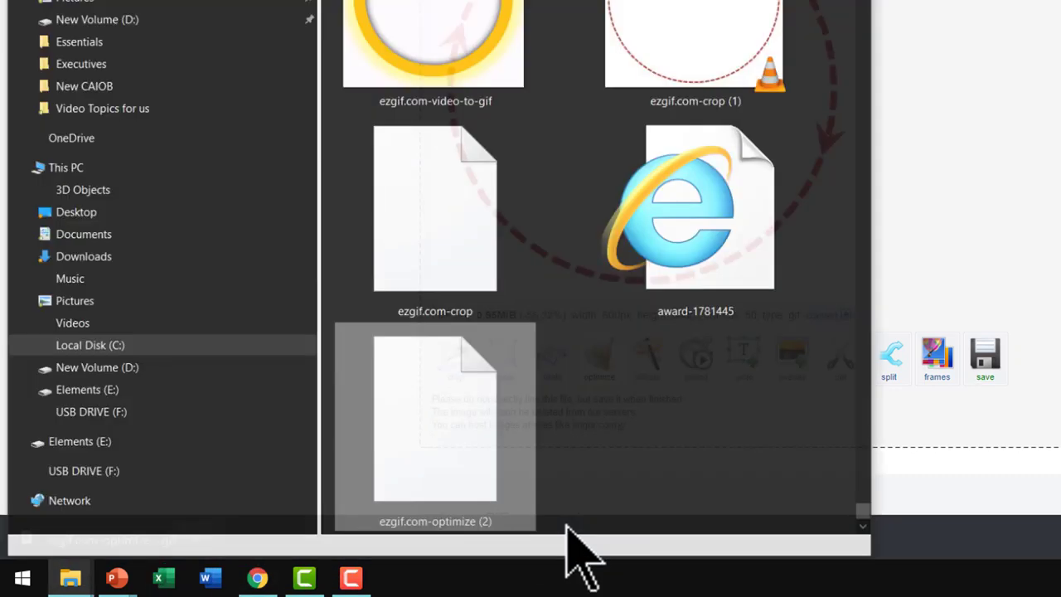
{"action": "right_click", "coordinate": [439, 456]}
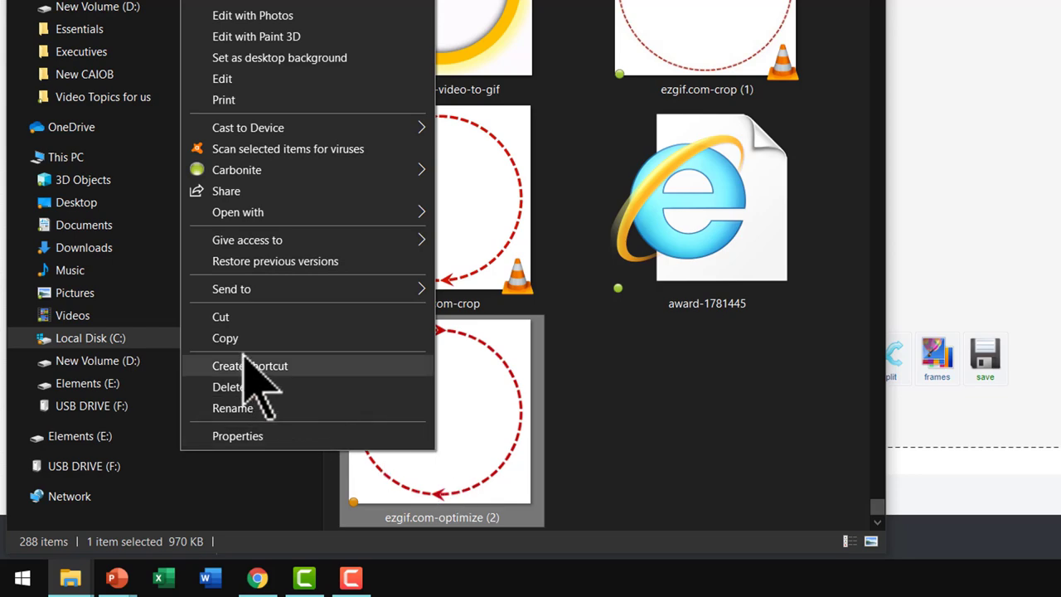
{"action": "left_click", "coordinate": [223, 337]}
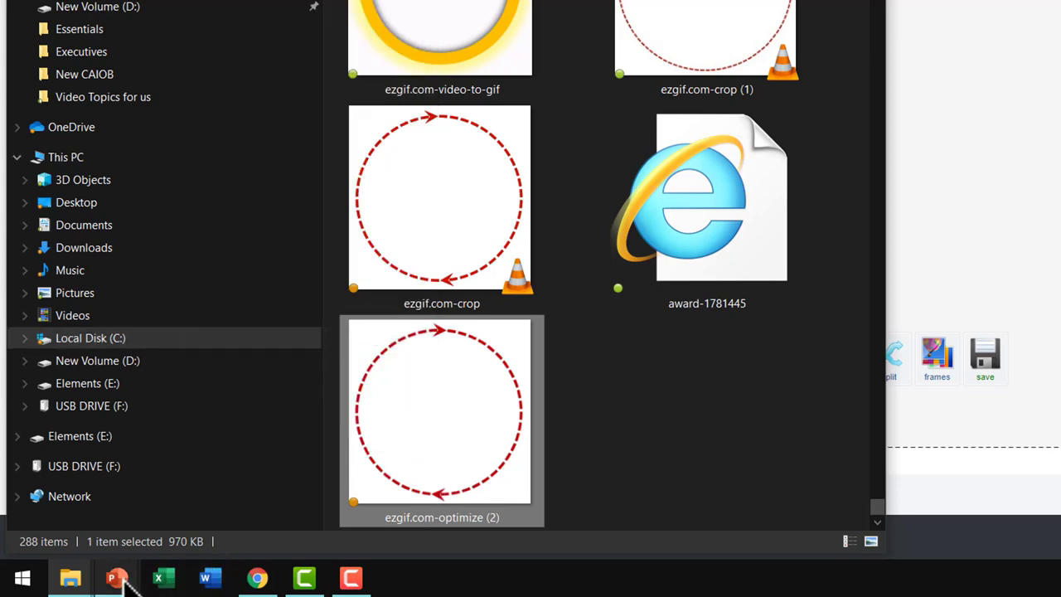
Switch to PowerPoint, add a new slide after slide 1, and paste the copied GIF onto it
{"action": "mouse_move", "coordinate": [117, 578]}
{"action": "left_click", "coordinate": [249, 538]}
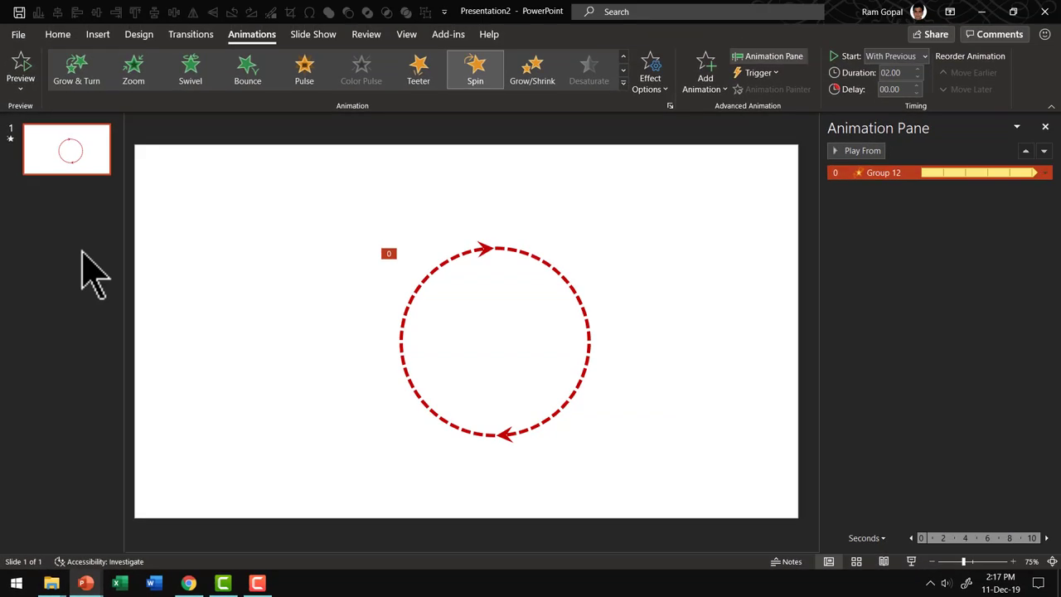
{"action": "right_click", "coordinate": [76, 75]}
{"action": "left_click", "coordinate": [95, 270]}
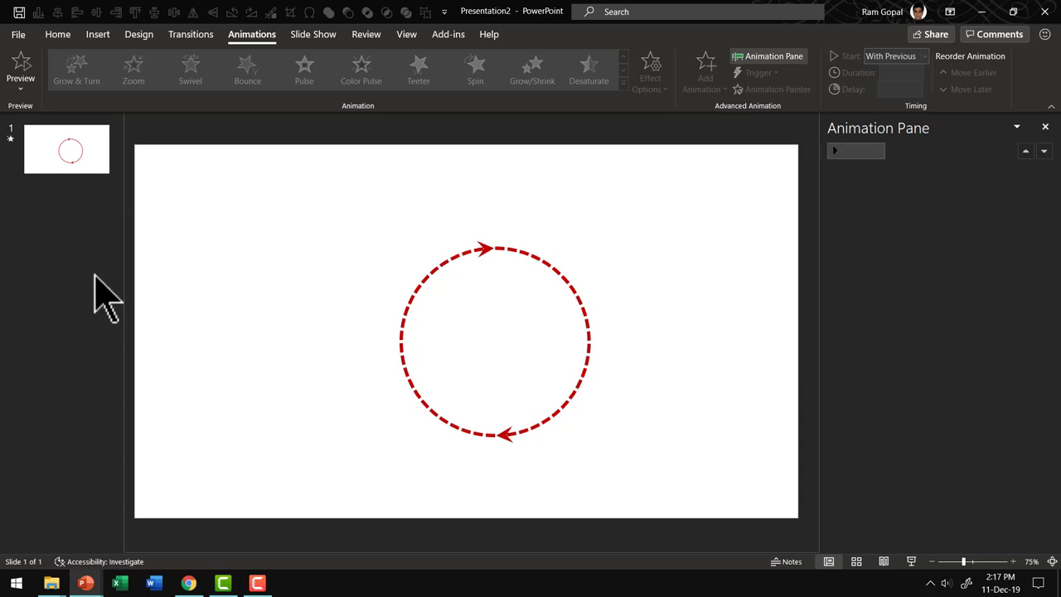
{"action": "right_click", "coordinate": [394, 305]}
{"action": "left_click", "coordinate": [426, 363]}
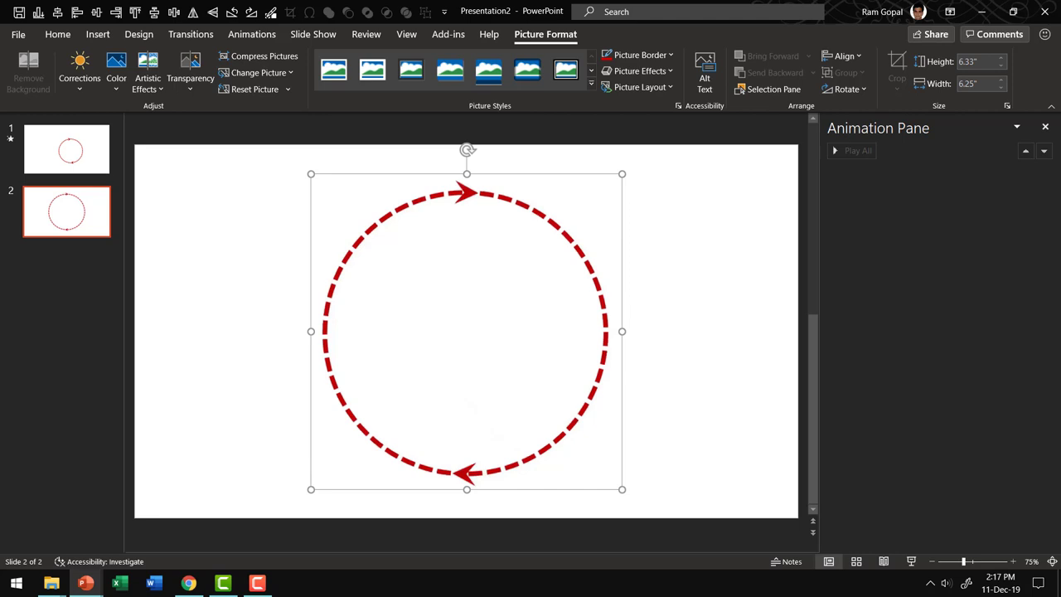
{"action": "left_click", "coordinate": [673, 492]}
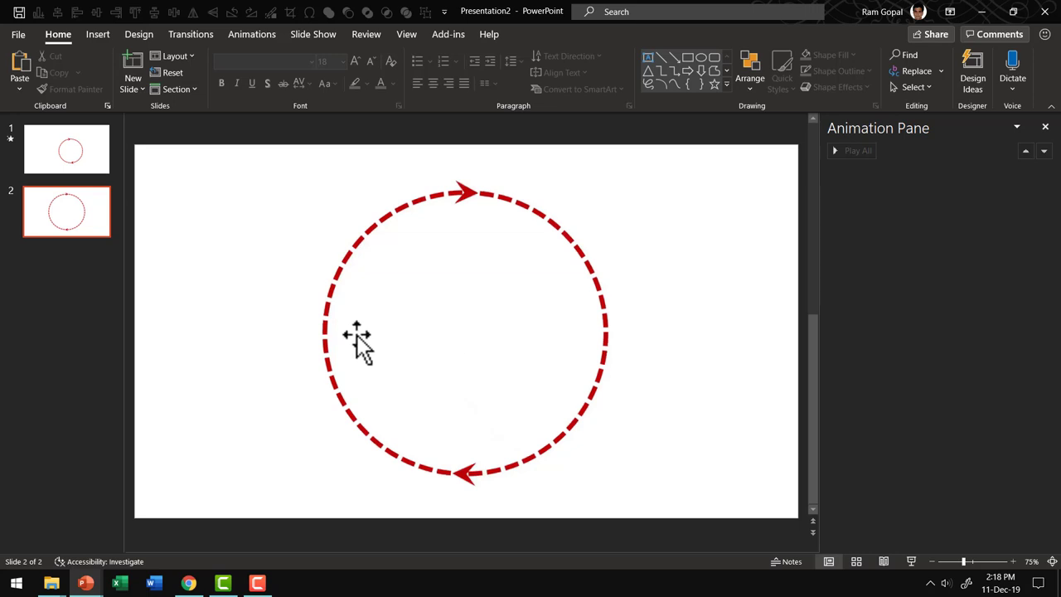
Draw a 2 by 2 inch circle over the arrow ring's left edge and carry it across to the ring's right edge
{"action": "left_click", "coordinate": [727, 85]}
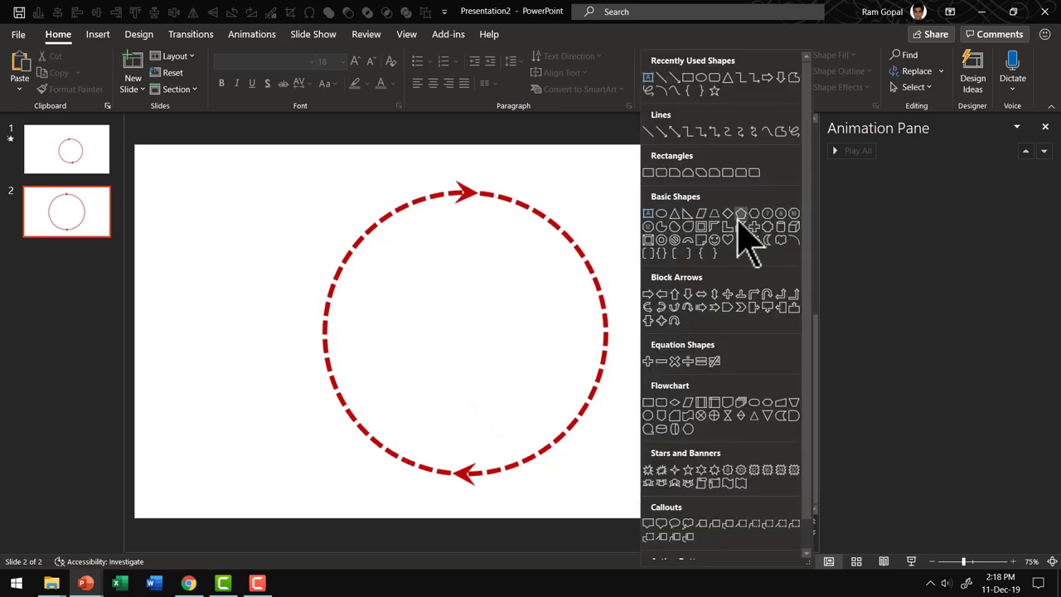
{"action": "left_click", "coordinate": [662, 213]}
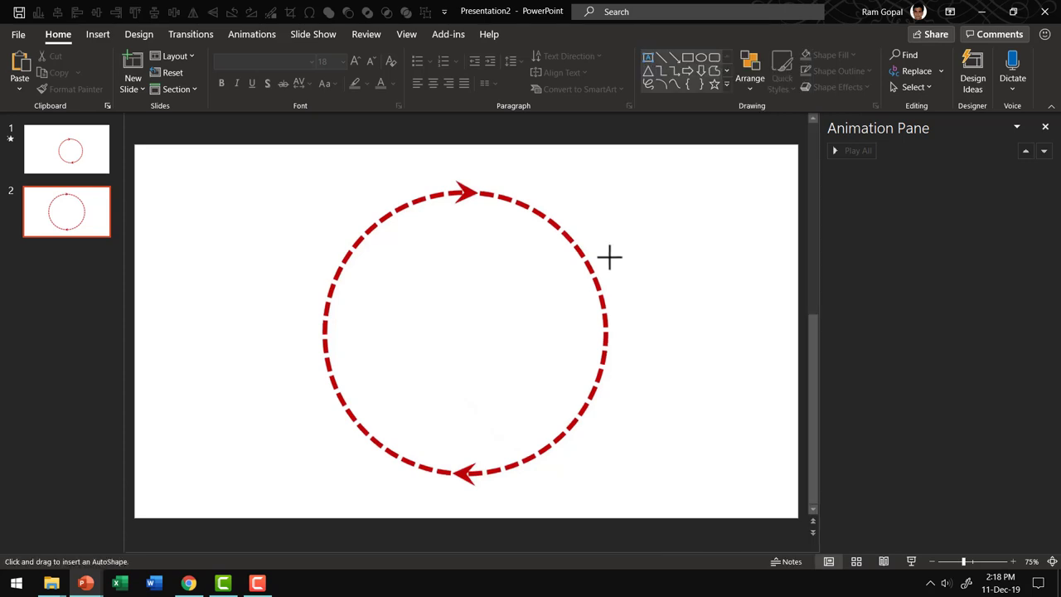
{"action": "left_click_drag", "start_coordinate": [324, 338], "coordinate": [375, 388]}
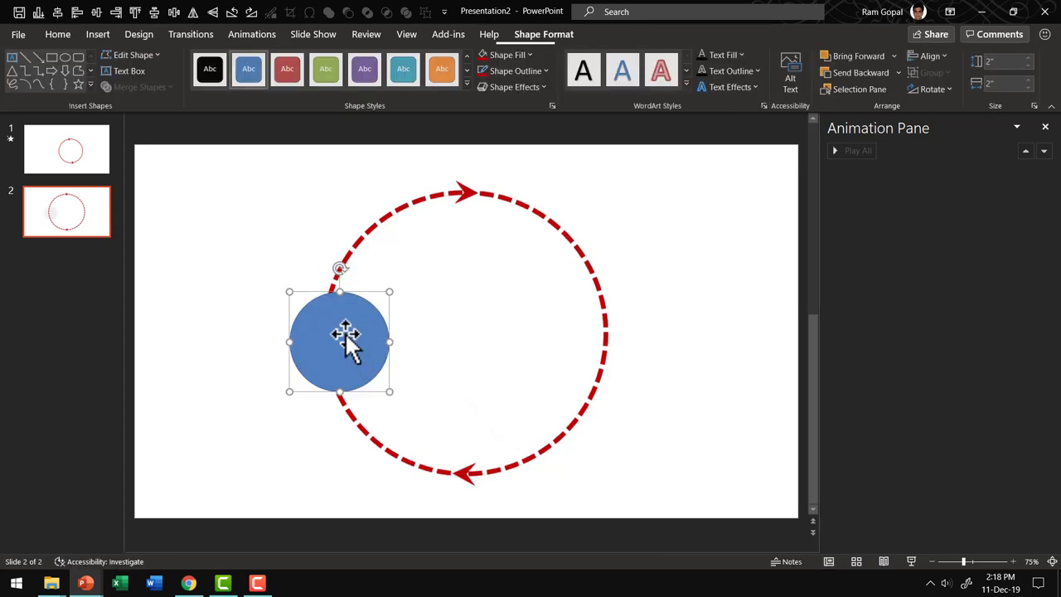
{"action": "left_click_drag", "start_coordinate": [331, 341], "coordinate": [600, 327]}
{"action": "left_click", "coordinate": [687, 469]}
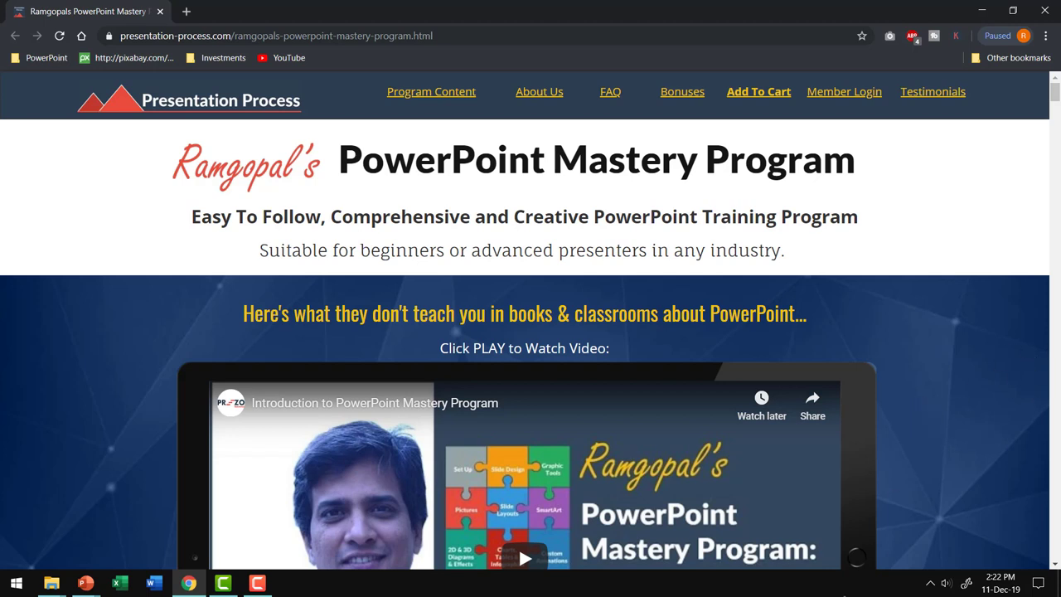
{"action": "scroll", "coordinate": [818, 485], "scroll_direction": "down", "scroll_amount": 2}
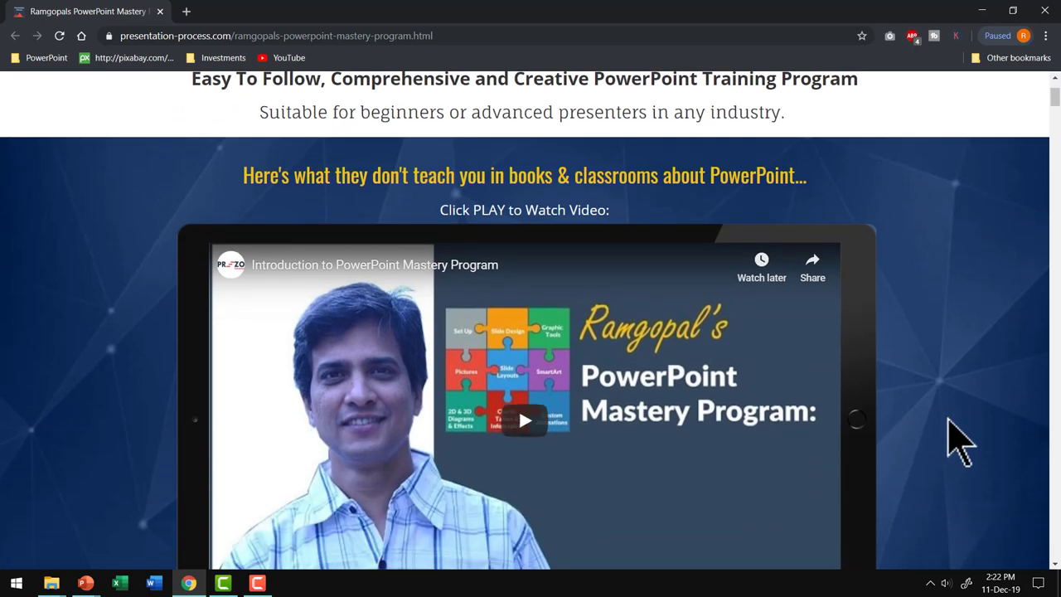